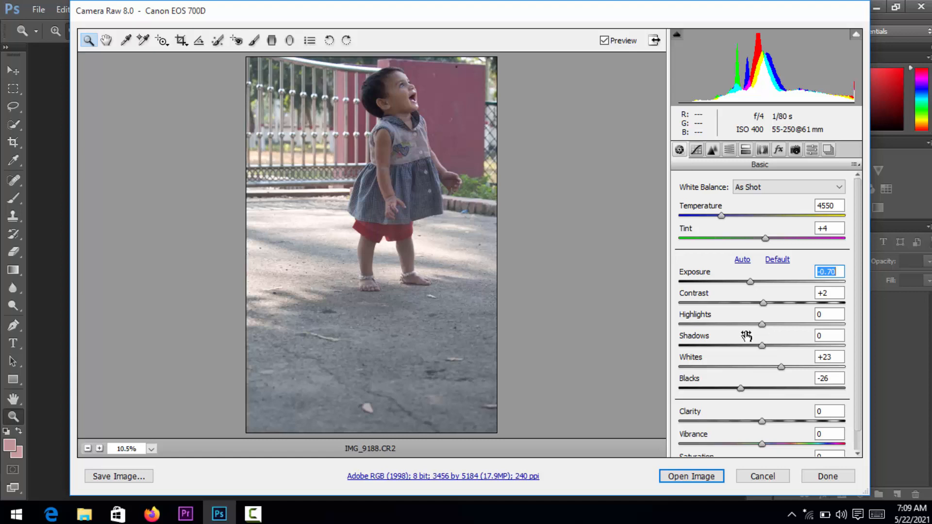
# Set Highlights to +11, Shadows to +26, Clarity to +17, Vibrance to +22 and Saturation to +27 in the raw photo's basic adjustments.
pyautogui.moveTo(761, 325); pyautogui.dragTo(784, 348)
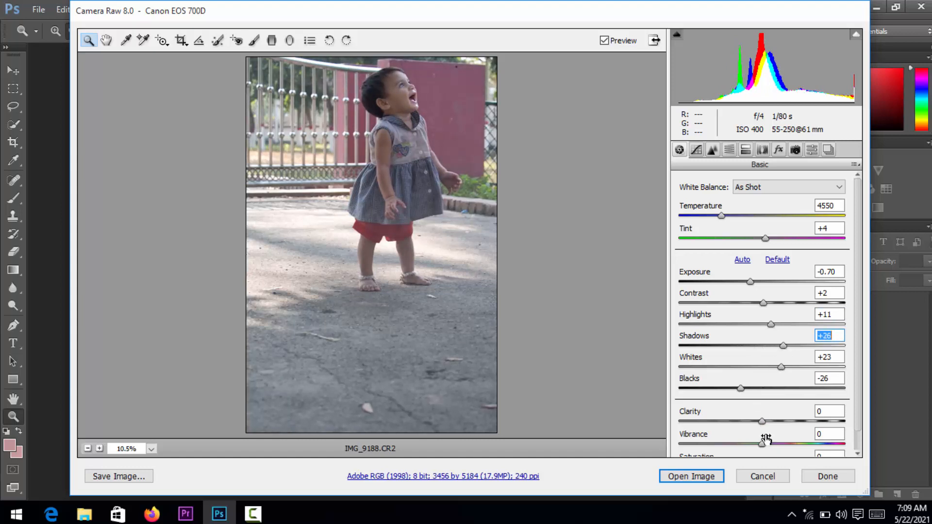
pyautogui.moveTo(762, 421); pyautogui.dragTo(775, 421)
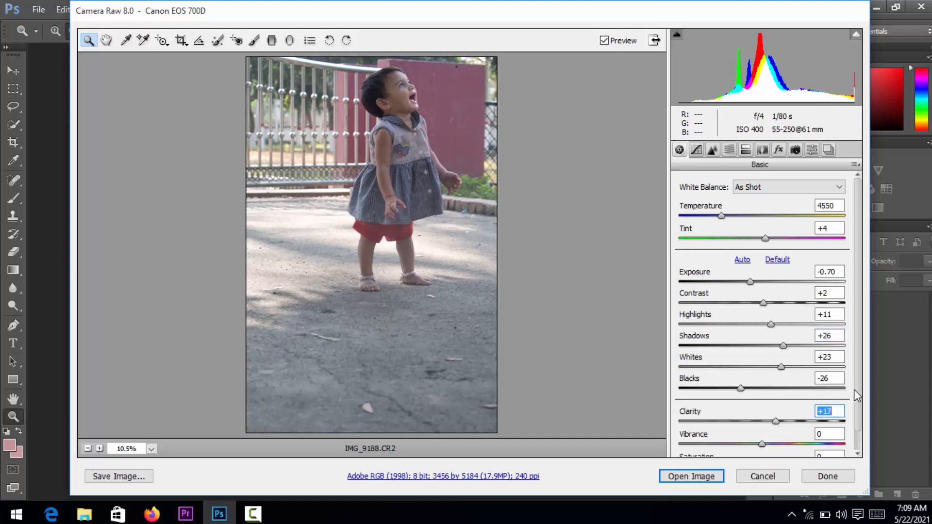
pyautogui.scroll(-1, 855, 403)
pyautogui.moveTo(770, 422); pyautogui.dragTo(784, 444)
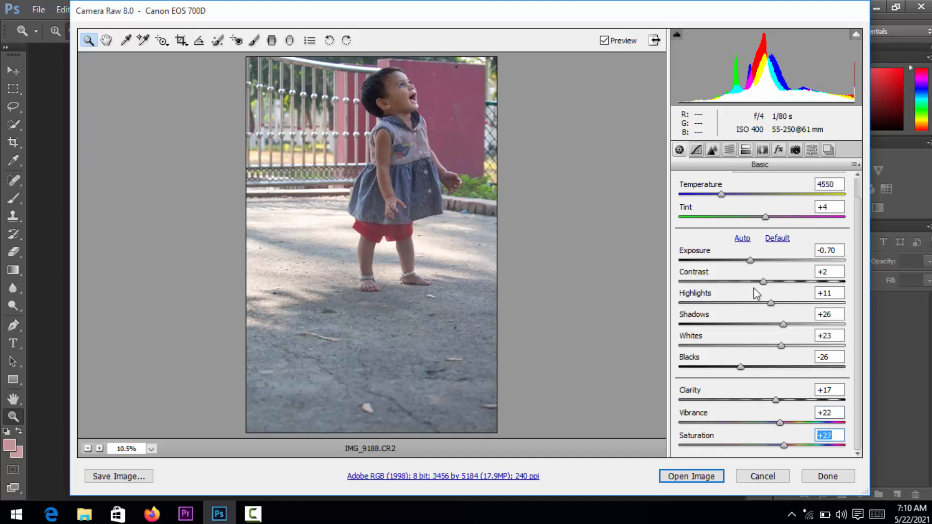
# In the HSL adjustments, set hue to +23 for greens and +18 for aquas, raise the magentas hue, and set greens saturation to +29.
pyautogui.click(696, 150)
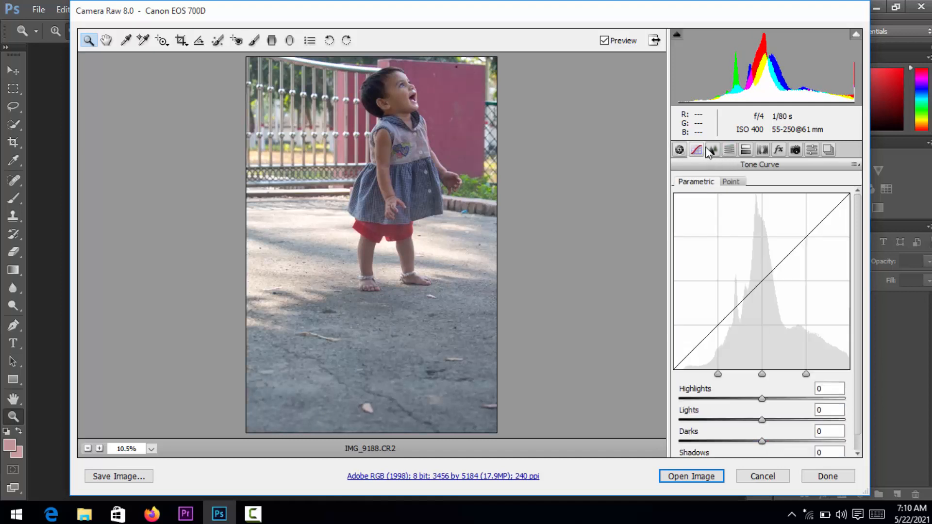
pyautogui.click(711, 148)
pyautogui.click(730, 152)
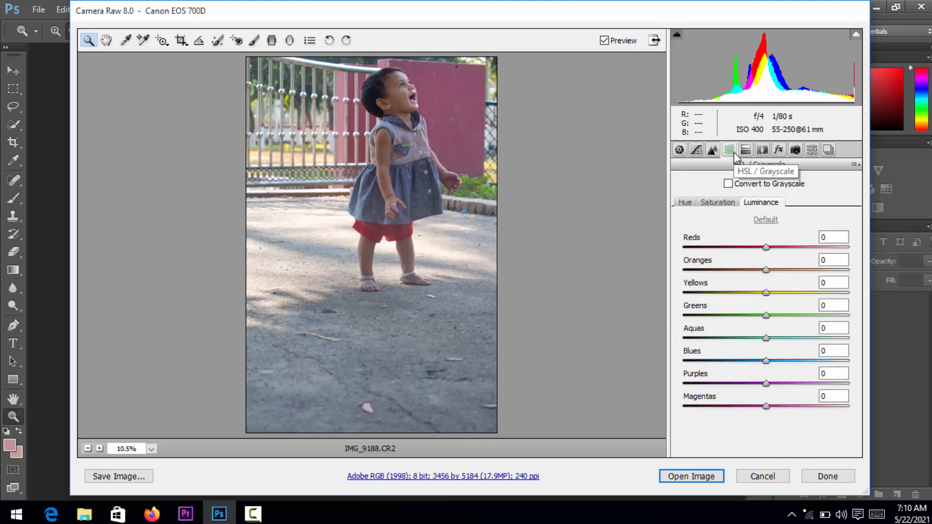
pyautogui.click(686, 204)
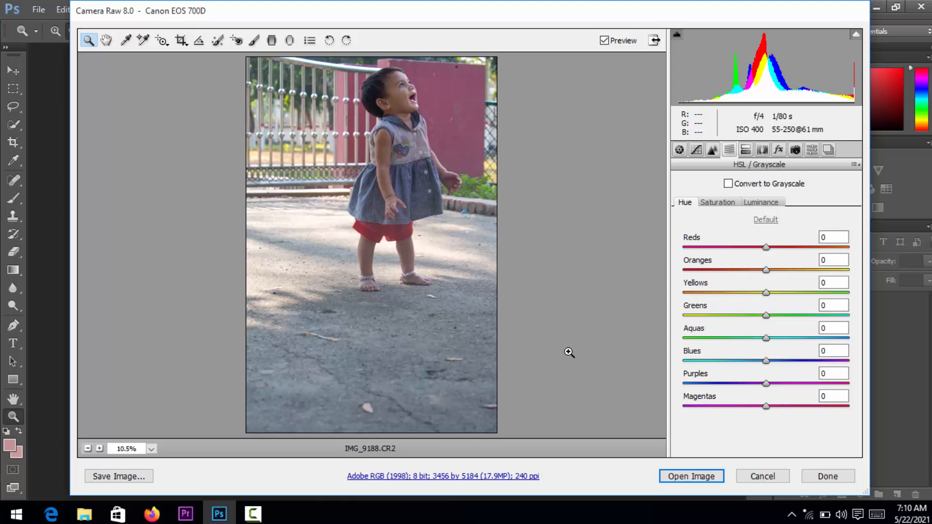
pyautogui.click(252, 513)
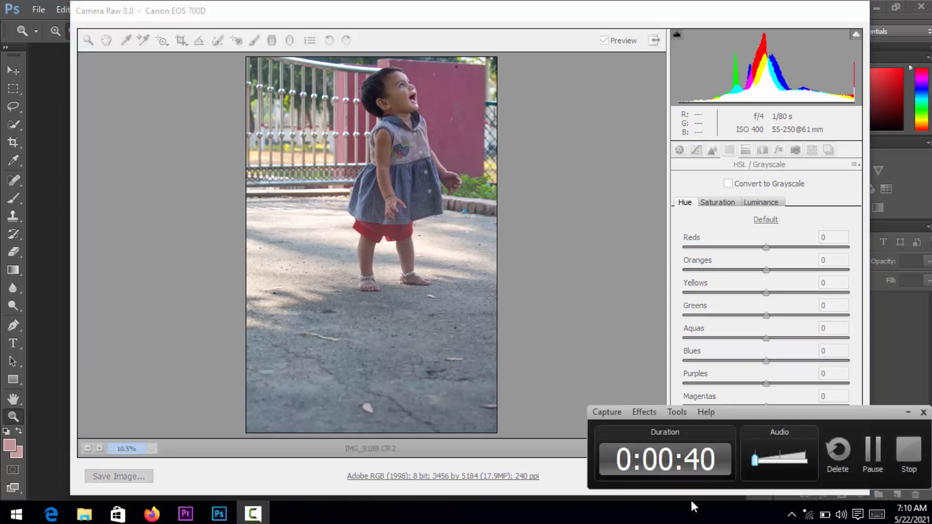
pyautogui.click(868, 449)
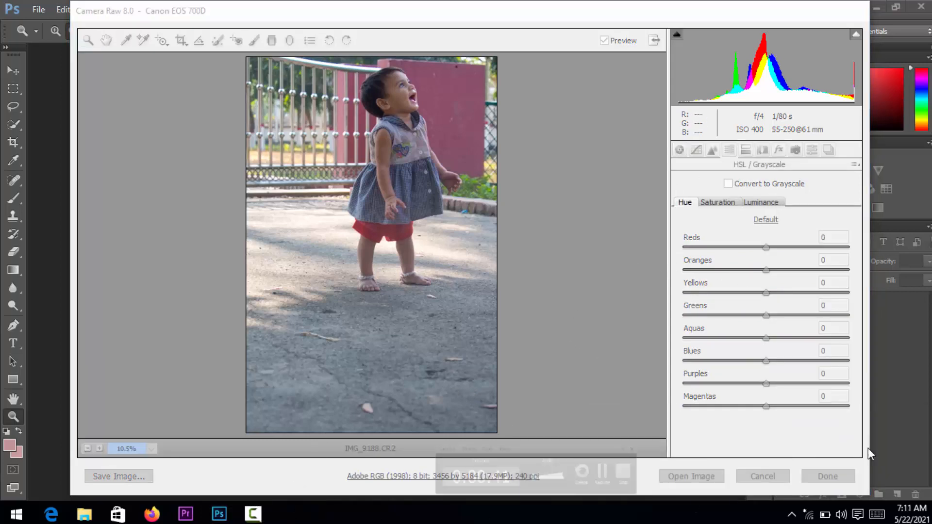
pyautogui.click(763, 415)
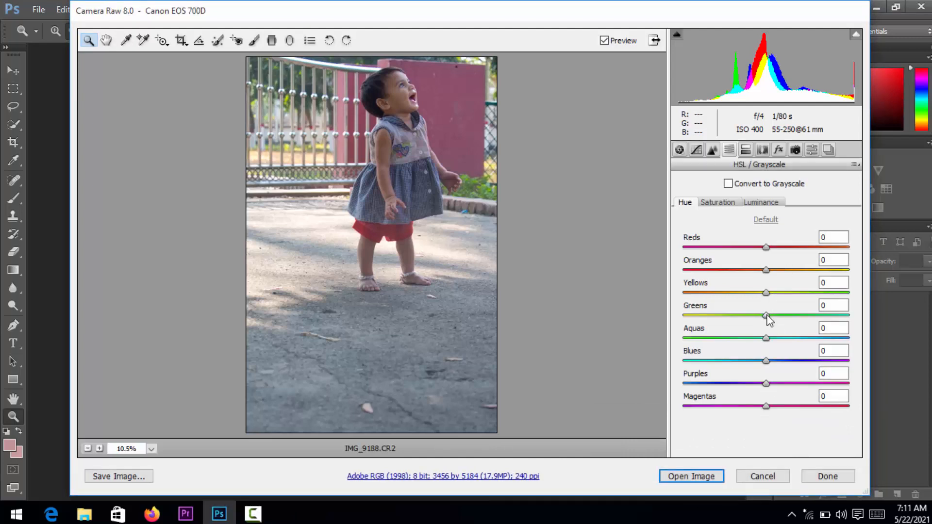
pyautogui.moveTo(767, 315); pyautogui.dragTo(790, 338)
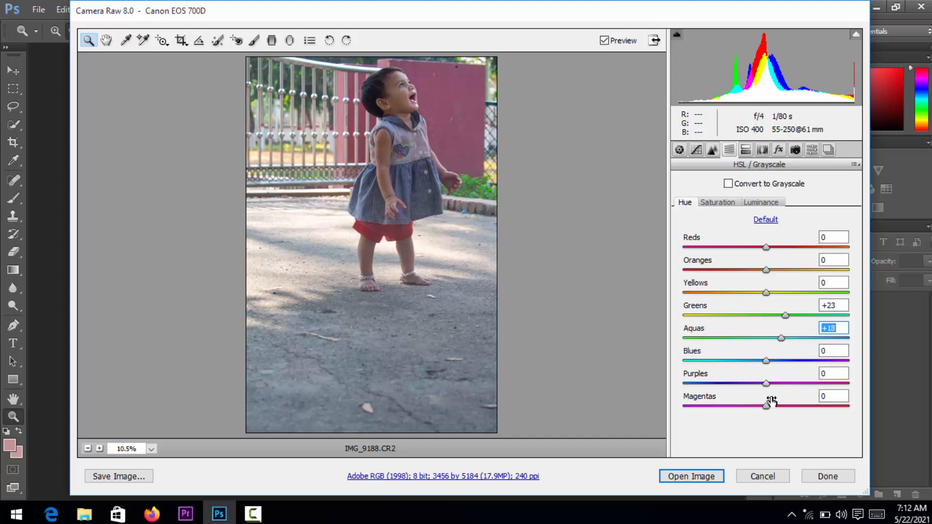
pyautogui.moveTo(766, 406); pyautogui.dragTo(782, 407)
pyautogui.click(717, 202)
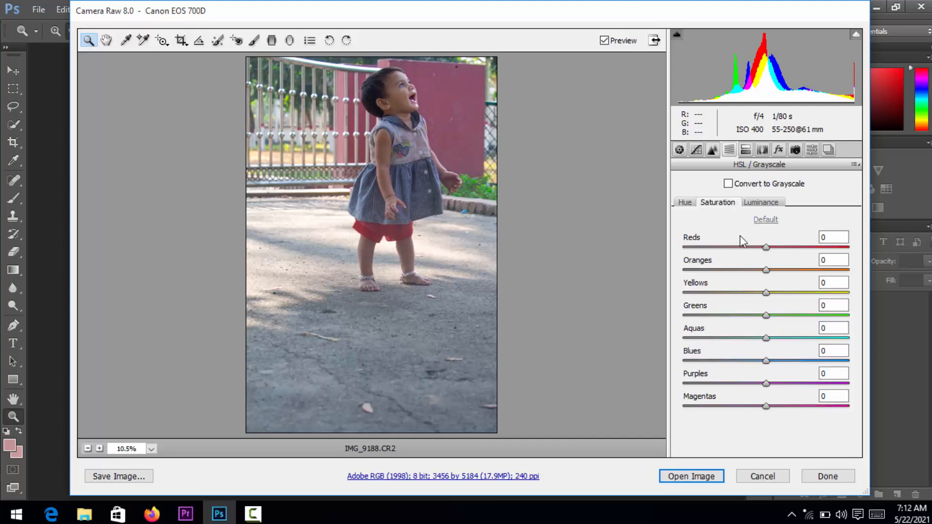
pyautogui.moveTo(766, 315); pyautogui.dragTo(793, 318)
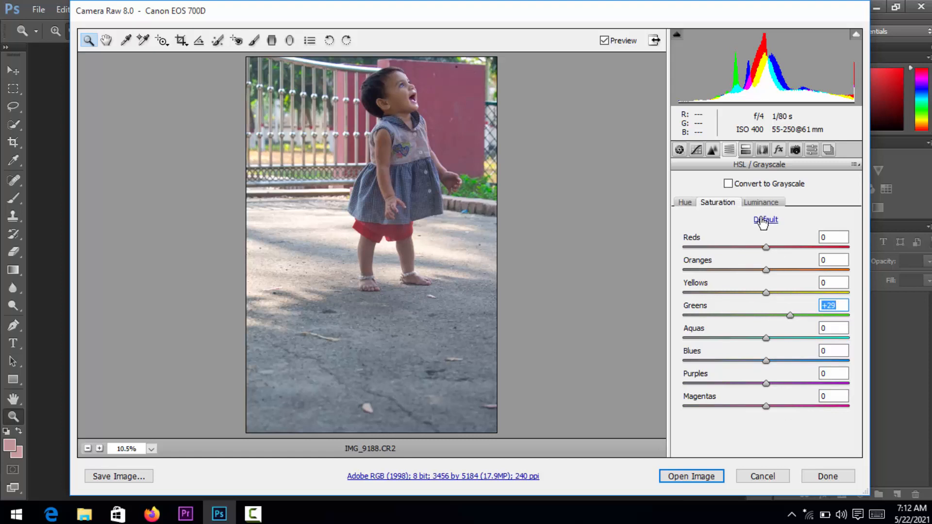
# Set HSL luminance to reds -28, oranges +29, yellows +22, greens +30, aquas +47, blues +39, purples +33 and magentas +38.
pyautogui.click(756, 203)
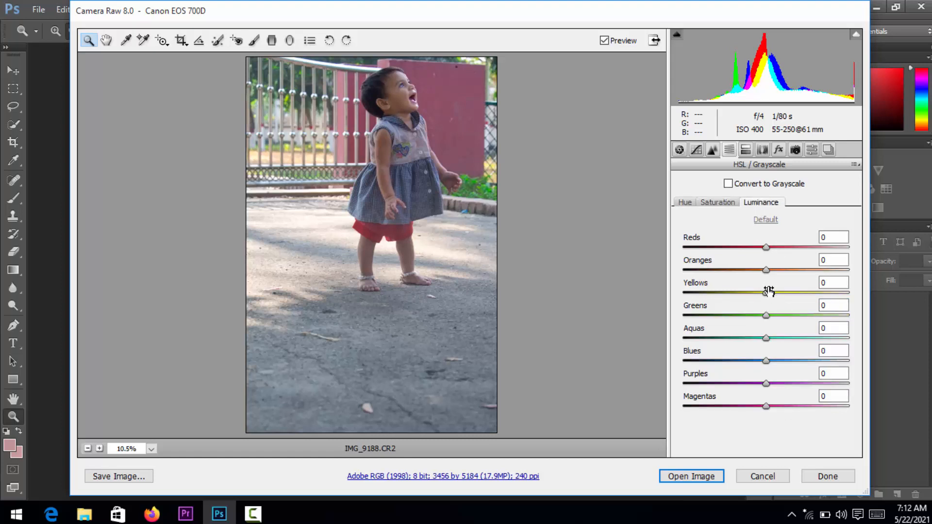
pyautogui.moveTo(781, 252); pyautogui.dragTo(787, 327)
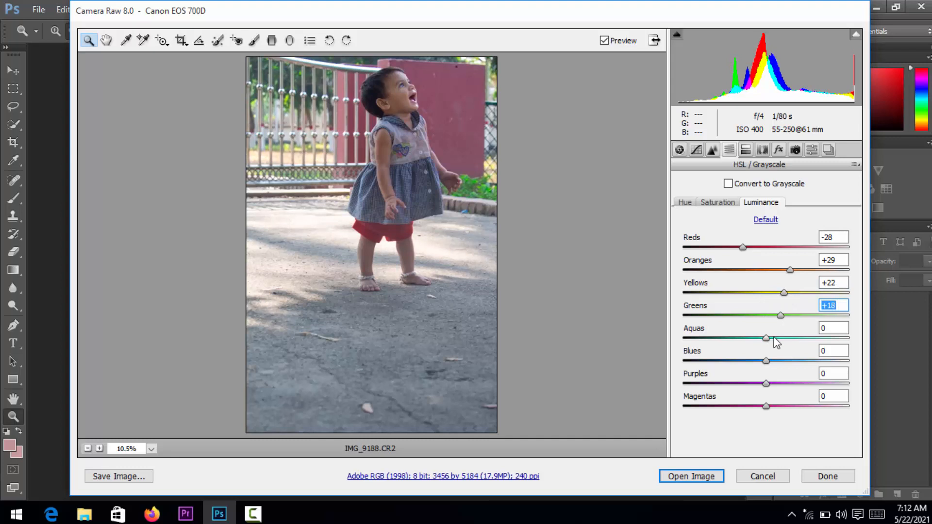
pyautogui.moveTo(786, 316); pyautogui.dragTo(795, 359)
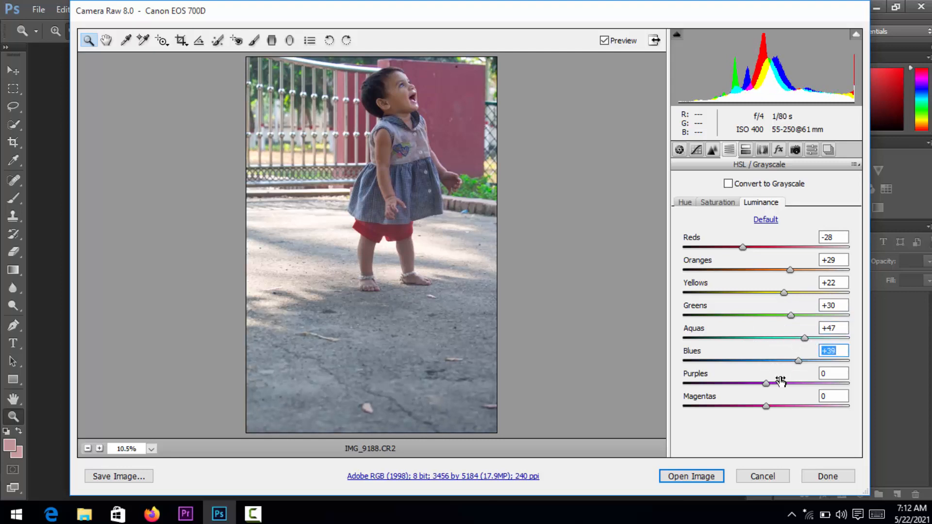
pyautogui.moveTo(767, 383); pyautogui.dragTo(800, 409)
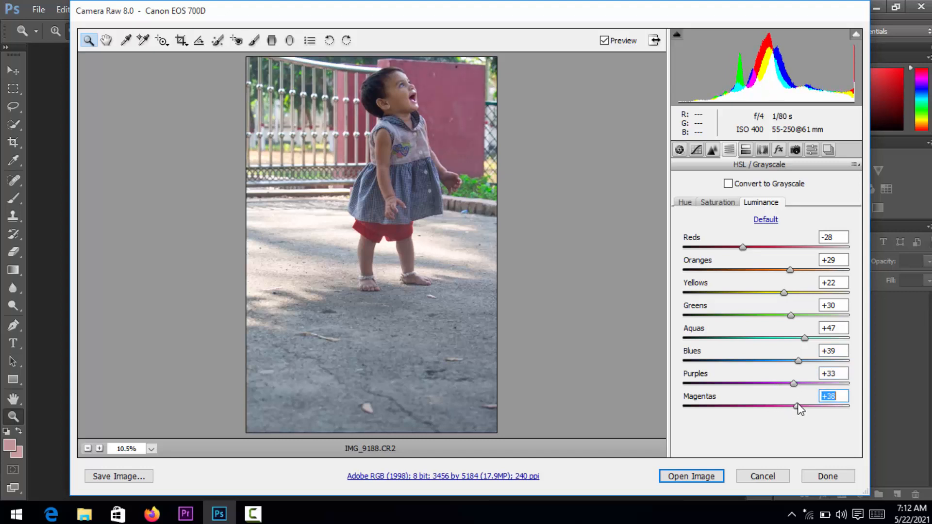
# Set the post-crop vignetting amount to -5 and open the developed raw photo for further editing.
pyautogui.click(746, 151)
pyautogui.click(762, 150)
pyautogui.click(778, 150)
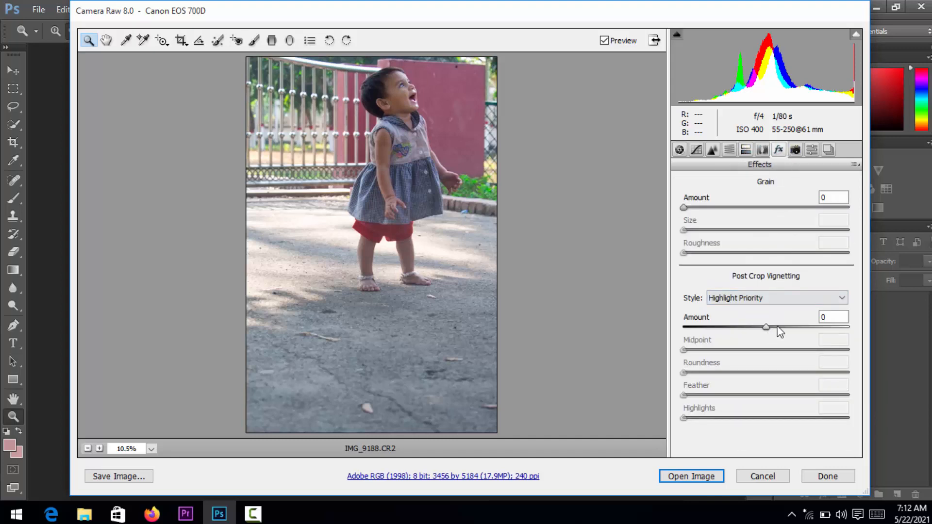
pyautogui.moveTo(777, 327); pyautogui.dragTo(762, 333)
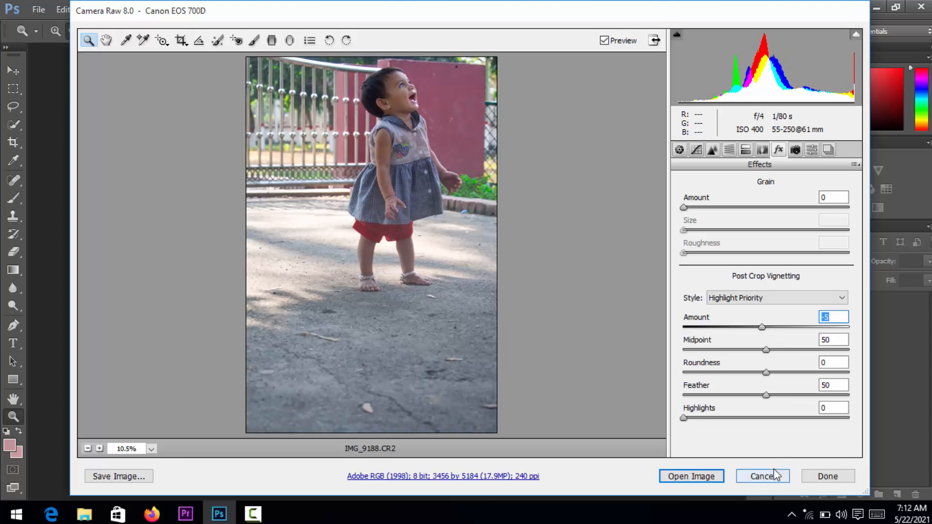
pyautogui.click(697, 477)
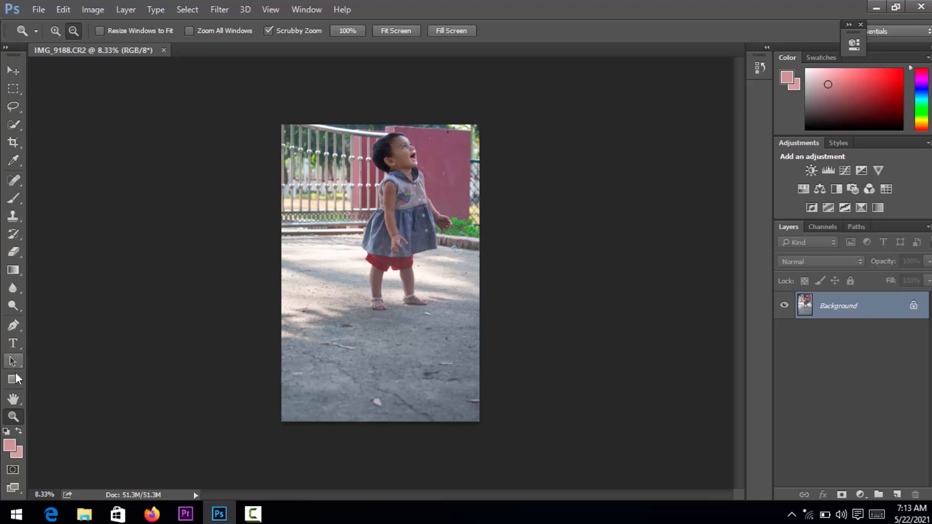
# Crop the photo to remove the lower part of the ground and a narrow strip along the fence side.
pyautogui.click(13, 143)
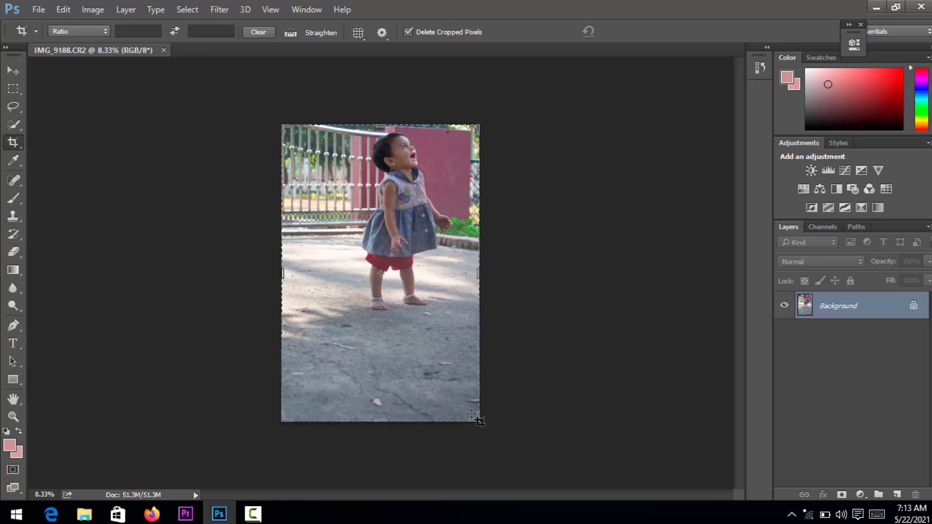
pyautogui.click(383, 421)
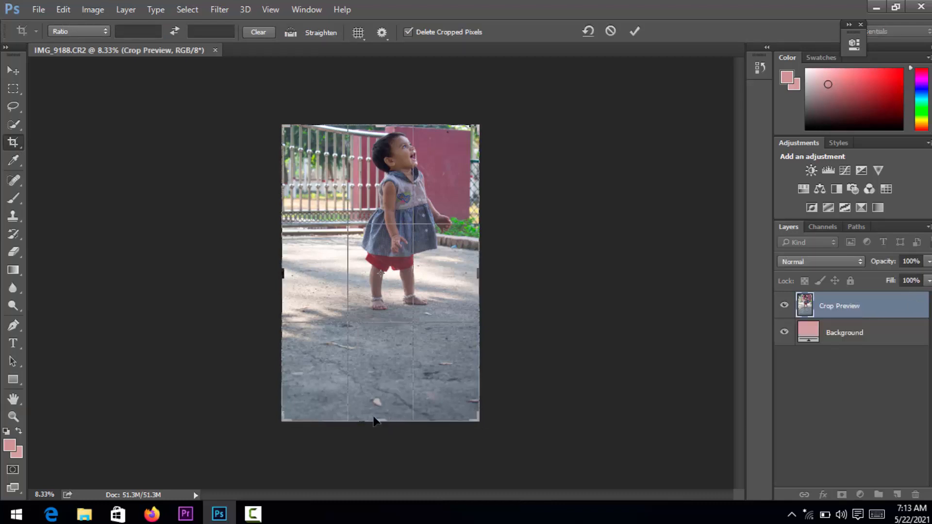
pyautogui.moveTo(375, 421); pyautogui.dragTo(381, 388)
pyautogui.moveTo(283, 275); pyautogui.dragTo(294, 277)
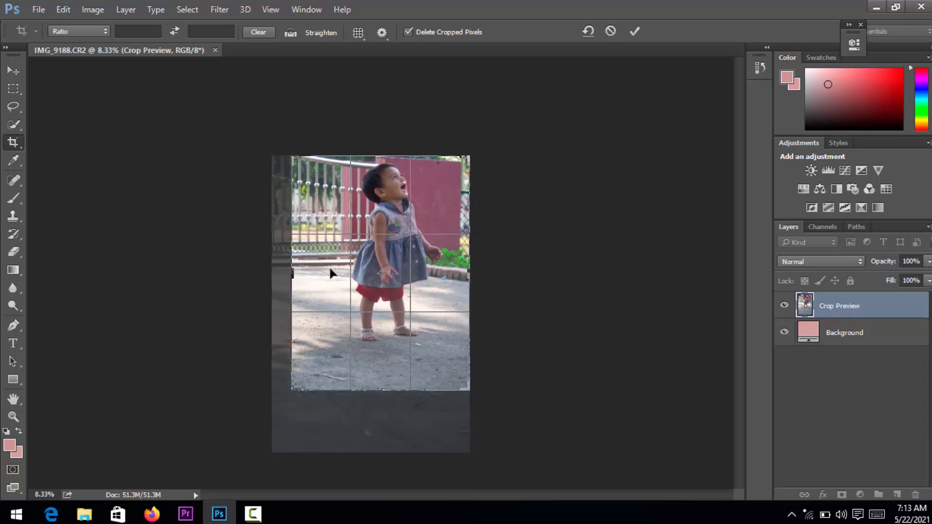
pyautogui.click(635, 31)
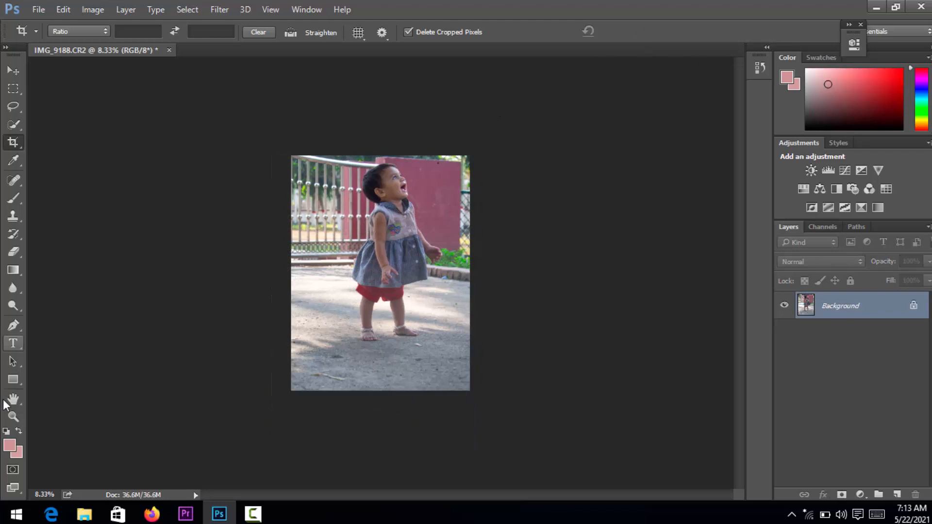
# Smooth the child's skin by applying the Imagenomic Portraiture filter with the Default preset to the Background layer.
pyautogui.click(13, 416)
pyautogui.keyDown('alt'); pyautogui.click(347, 275); pyautogui.keyUp('alt')
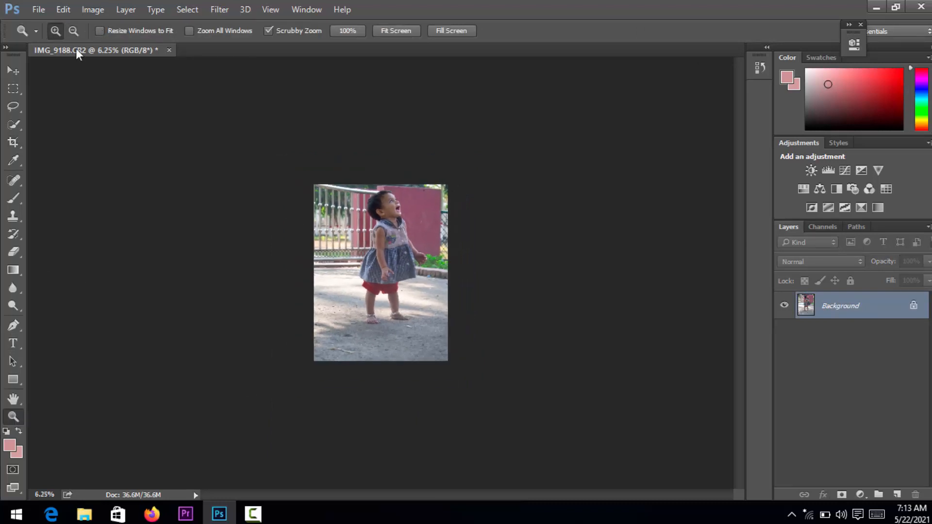
pyautogui.moveTo(364, 228); pyautogui.dragTo(490, 238)
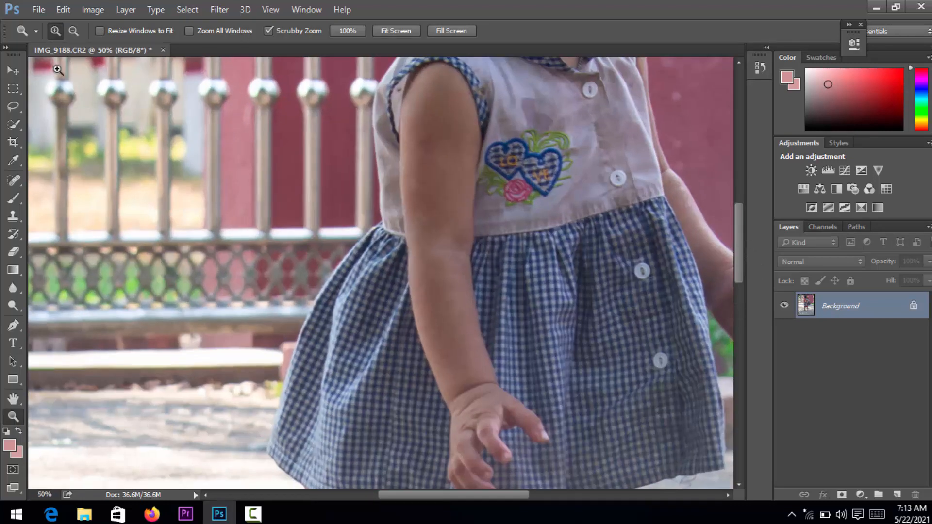
pyautogui.click(15, 70)
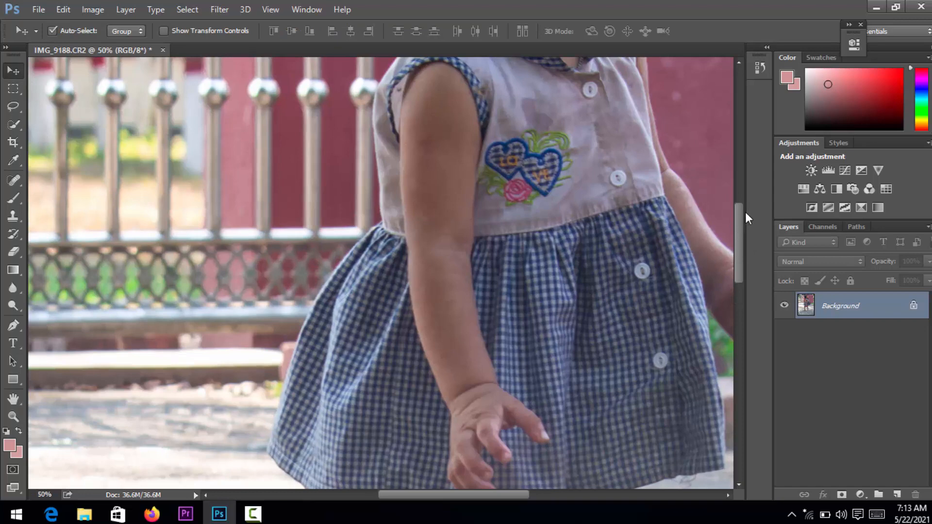
pyautogui.scroll(2, 739, 232)
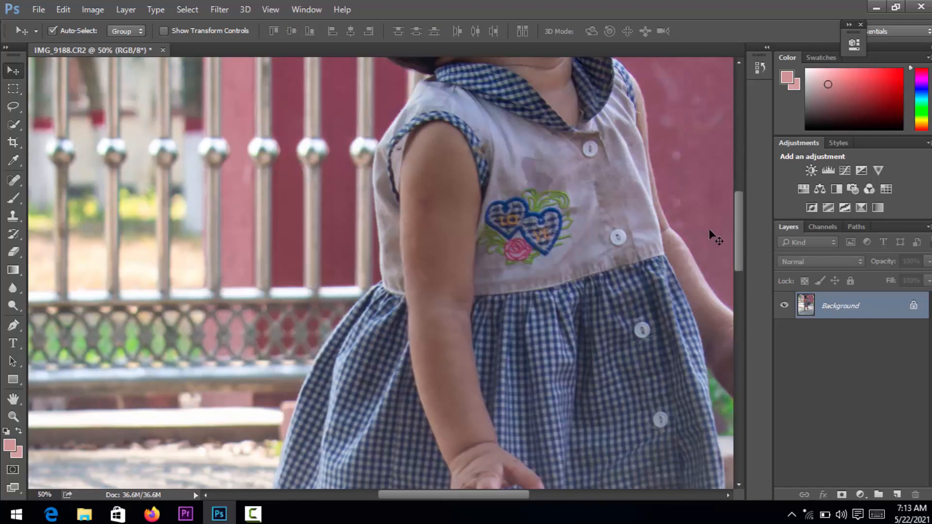
pyautogui.moveTo(737, 227); pyautogui.dragTo(740, 184)
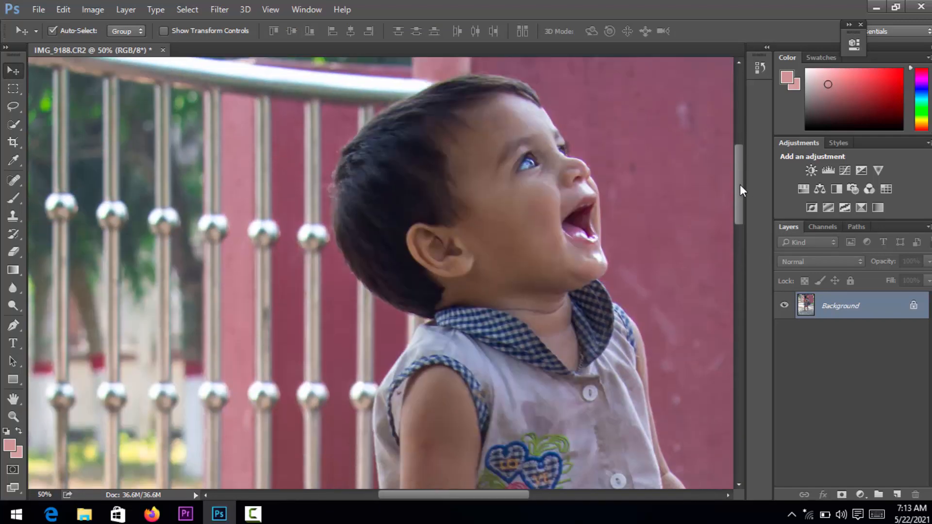
pyautogui.moveTo(464, 493); pyautogui.dragTo(510, 499)
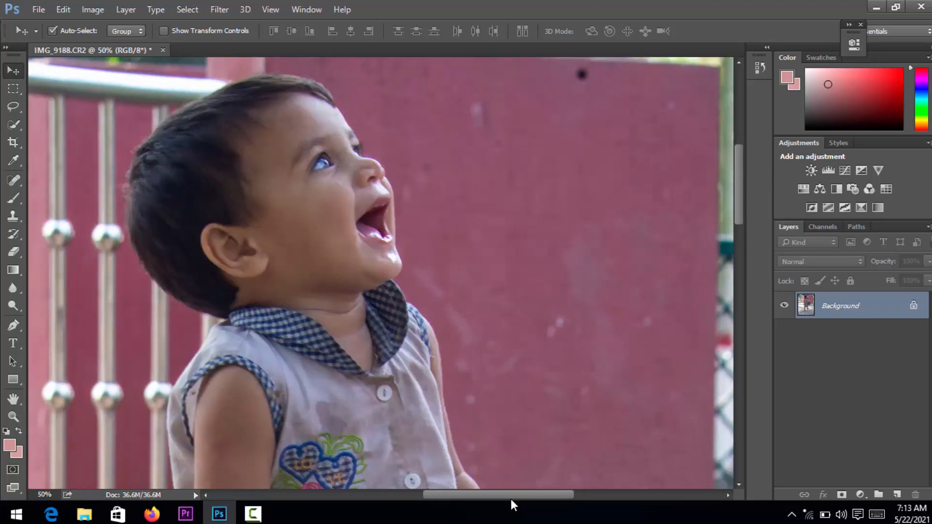
pyautogui.click(223, 13)
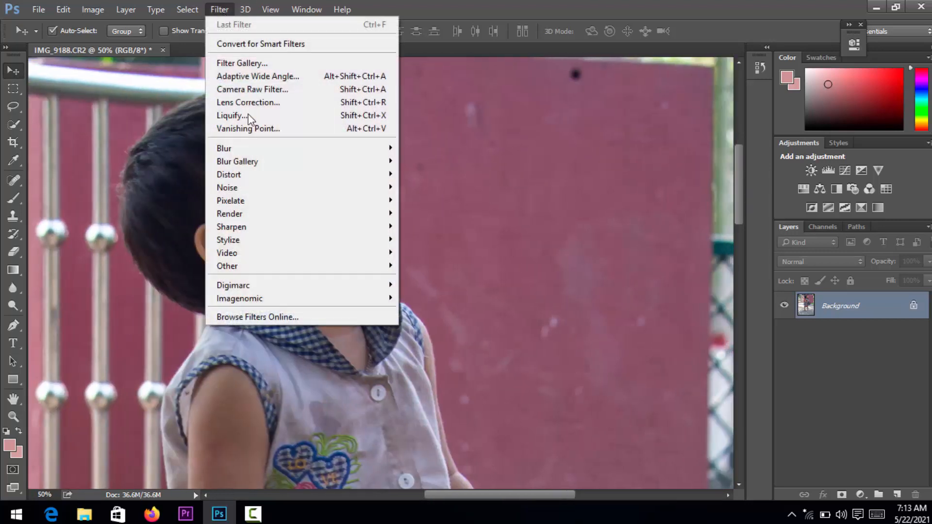
pyautogui.moveTo(308, 294)
pyautogui.click(443, 299)
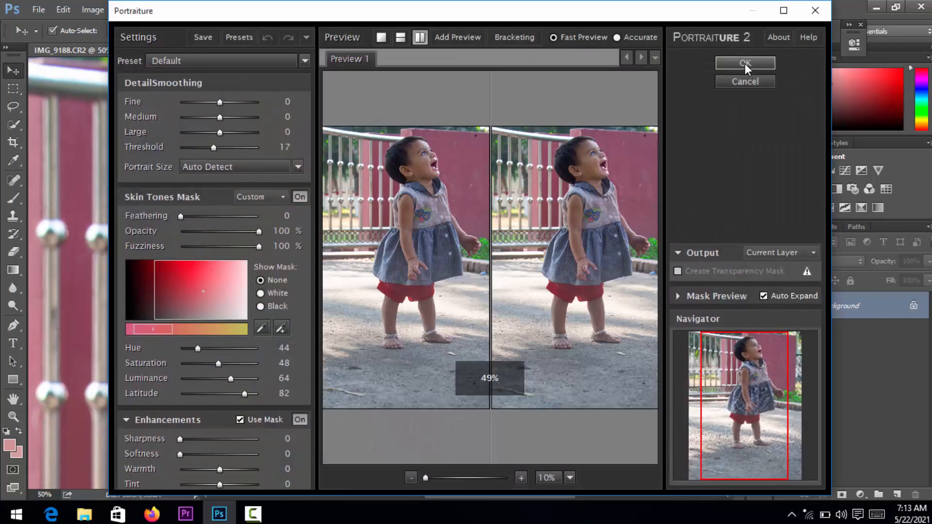
pyautogui.click(744, 63)
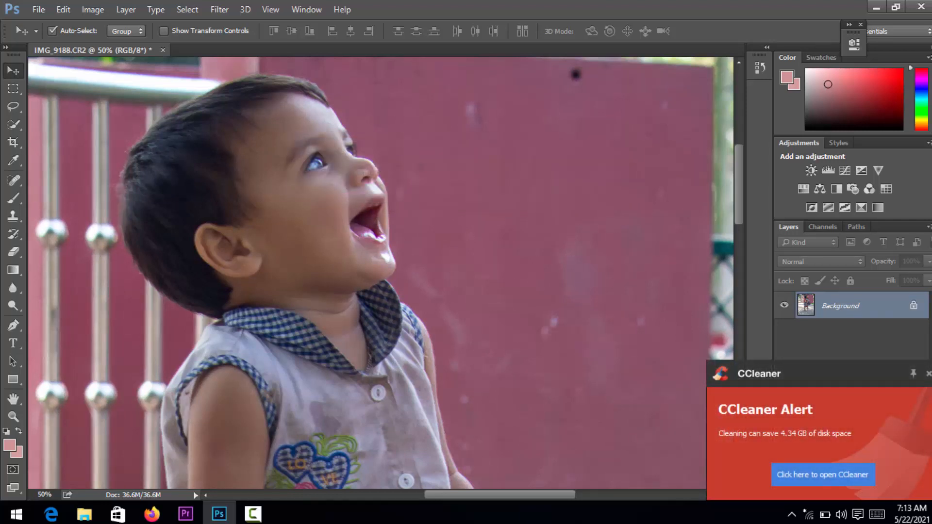
pyautogui.click(928, 373)
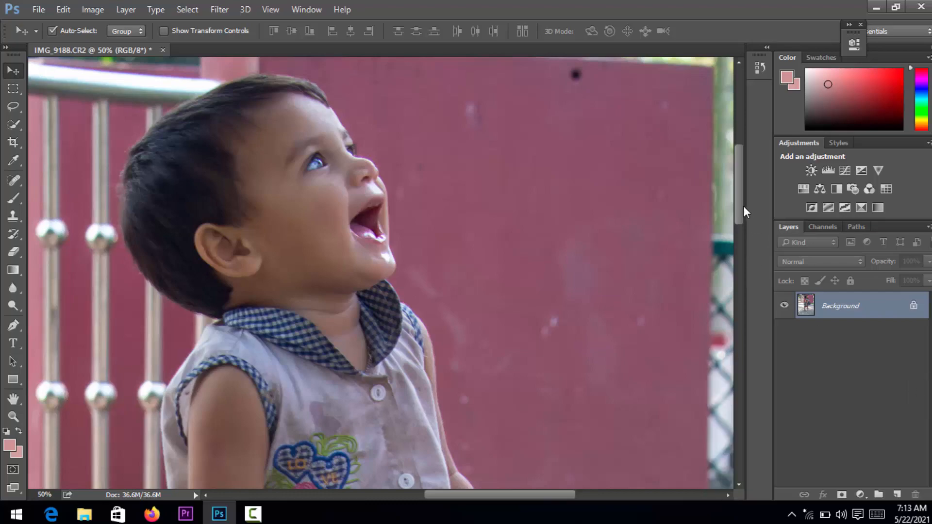
# Brighten the photo's midtones with a Curves adjustment on the RGB channel, mapping input 112 to output 130.
pyautogui.moveTo(743, 206)
pyautogui.mouseDown()
pyautogui.moveTo(735, 221)
pyautogui.moveTo(743, 370)
pyautogui.moveTo(747, 205)
pyautogui.mouseUp()
pyautogui.click(92, 10)
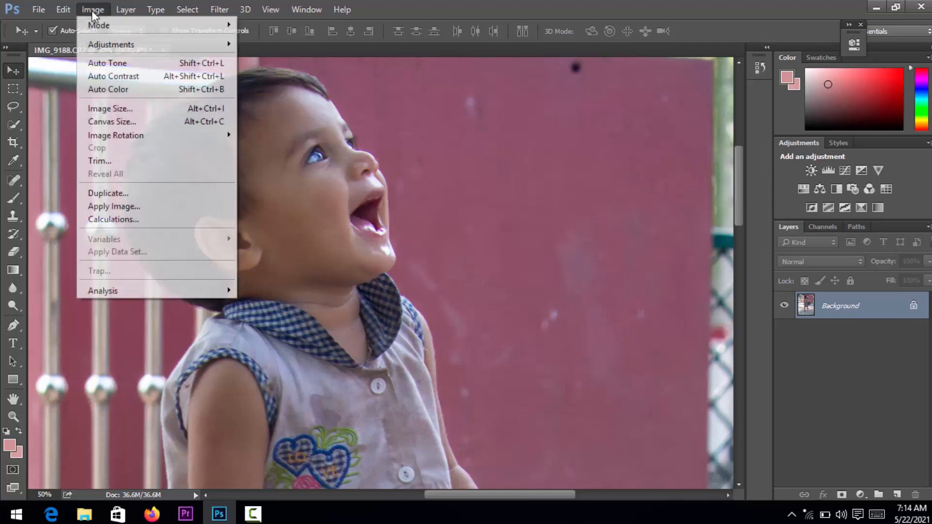
pyautogui.moveTo(108, 44)
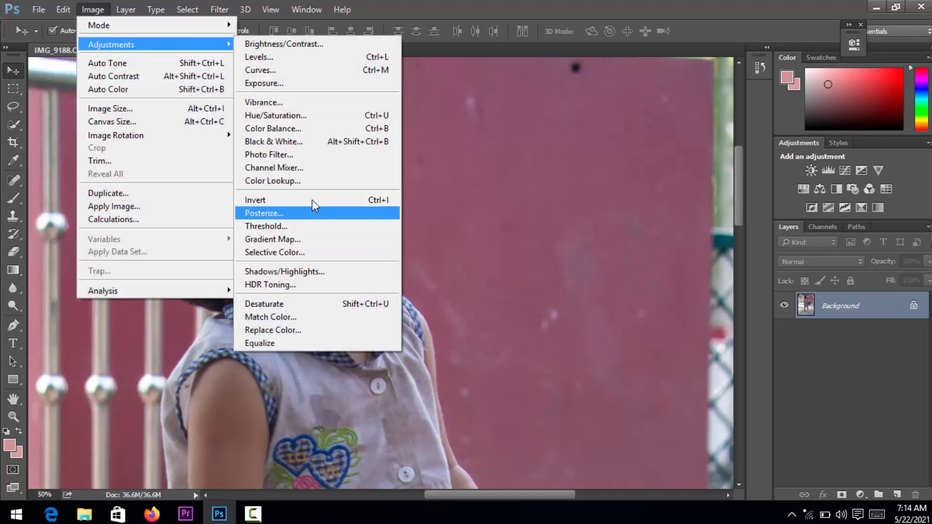
pyautogui.click(311, 72)
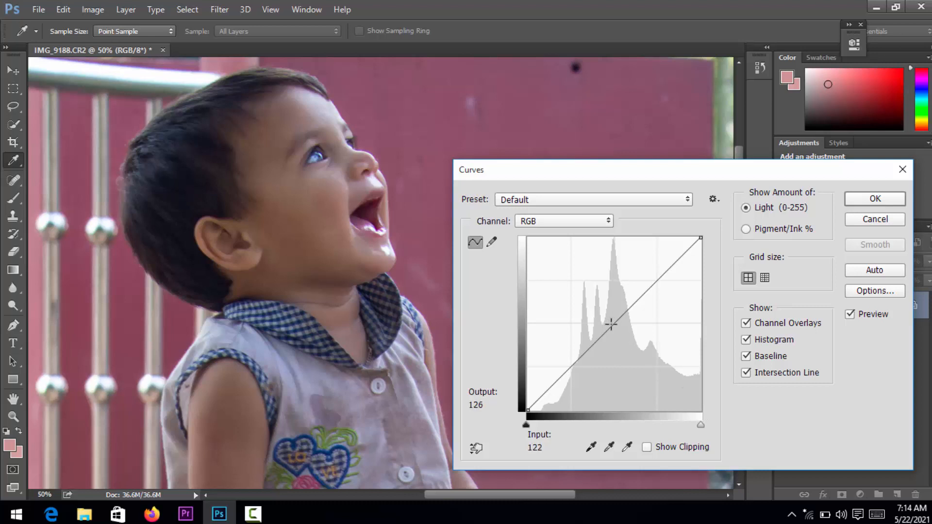
pyautogui.moveTo(611, 324); pyautogui.dragTo(606, 320)
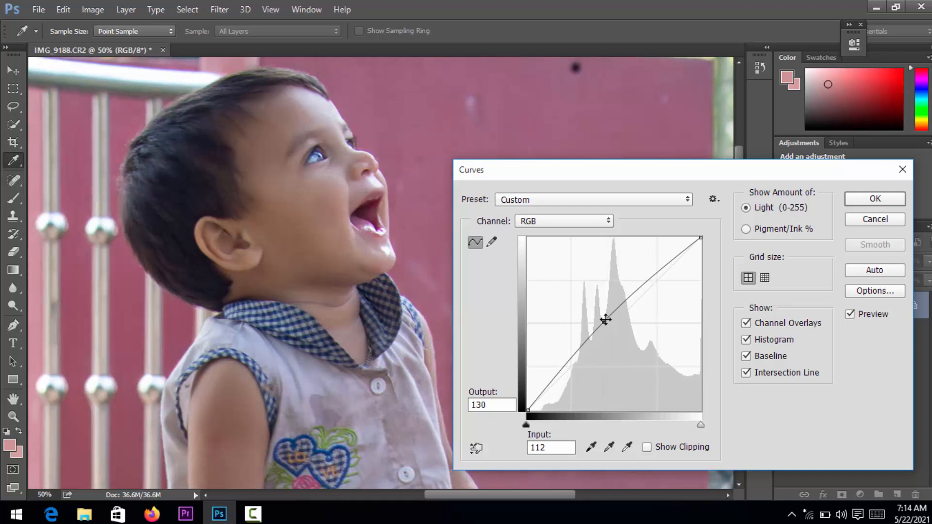
pyautogui.click(873, 203)
pyautogui.press('v')
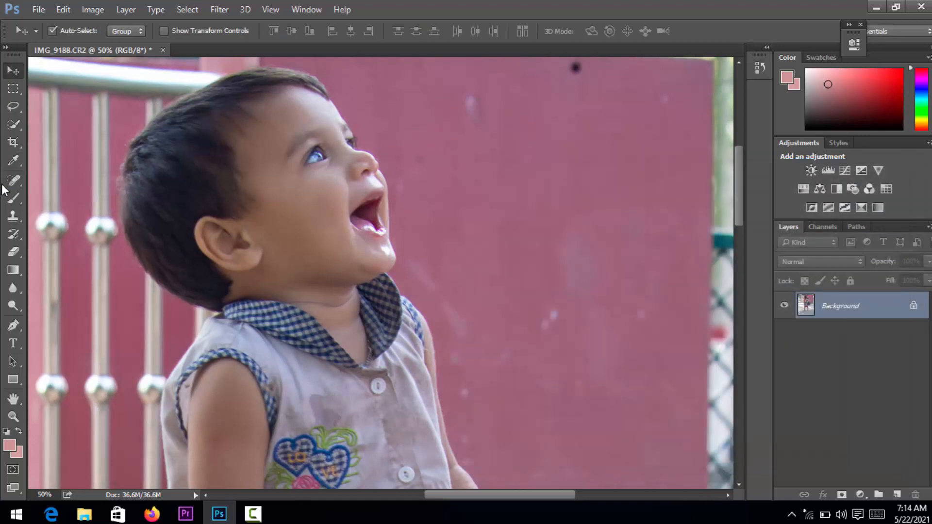
# Adjust the greens with Selective Color, setting magenta to +34, yellow to +41 and black to +27, and increasing cyan.
pyautogui.click(12, 417)
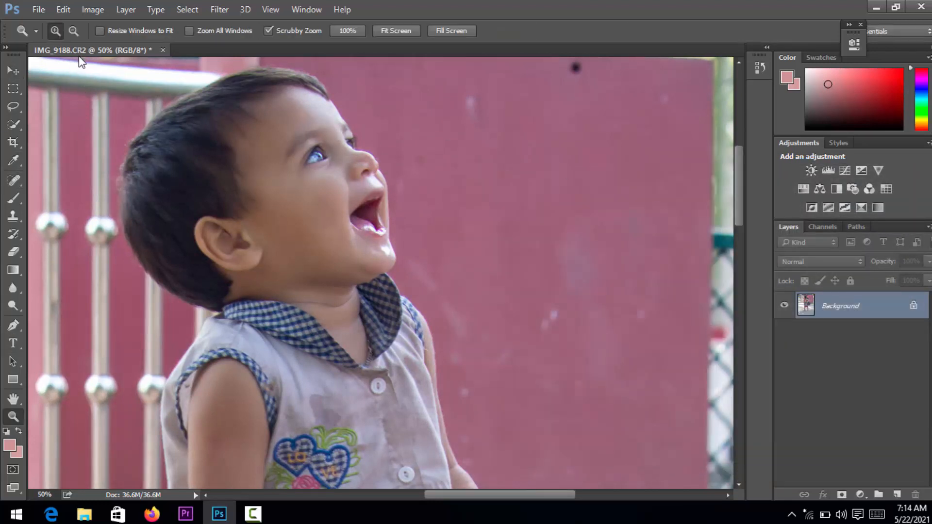
pyautogui.keyDown('alt'); pyautogui.click(157, 147); pyautogui.keyUp('alt')
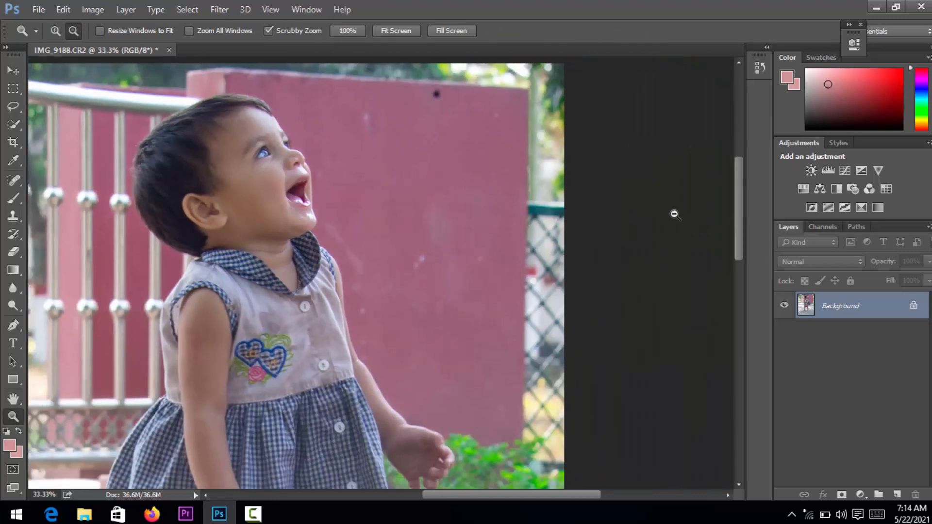
pyautogui.click(12, 71)
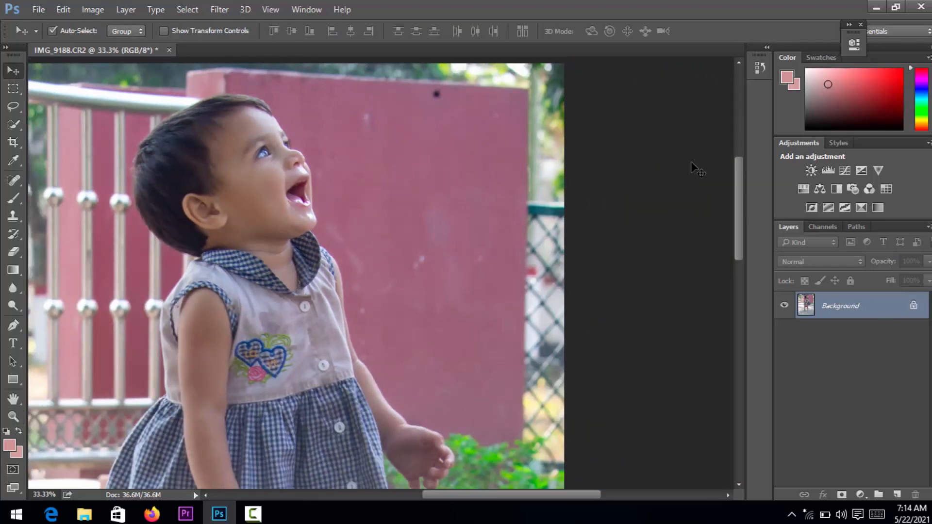
pyautogui.scroll(-3, 740, 198)
pyautogui.scroll(5, 736, 211)
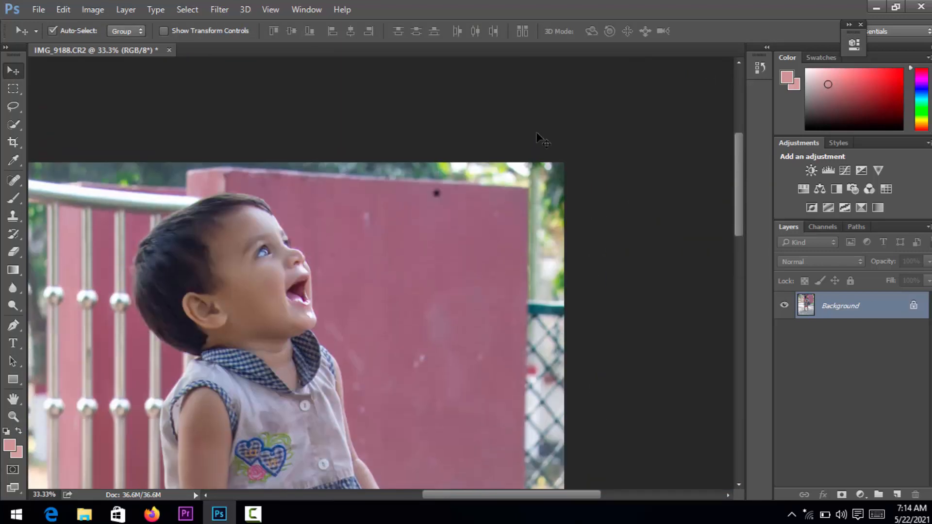
pyautogui.click(92, 9)
pyautogui.moveTo(109, 44)
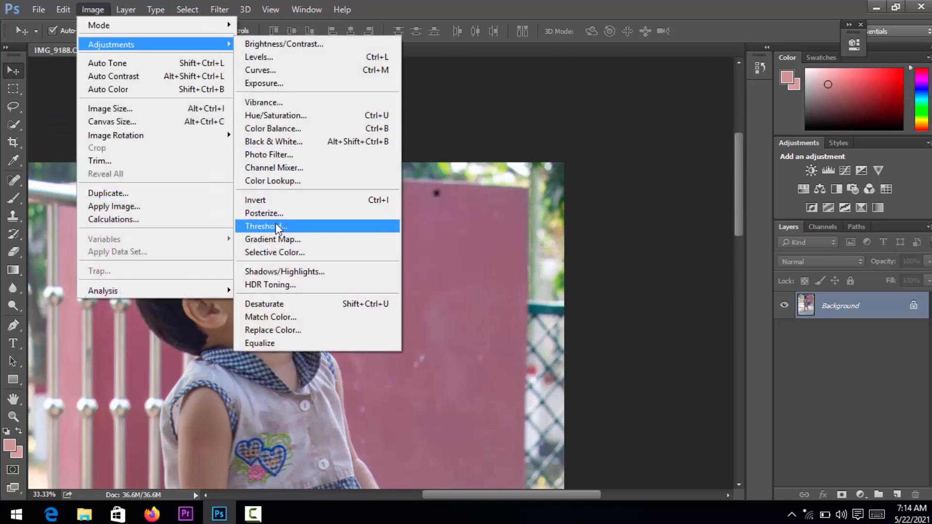
pyautogui.click(286, 253)
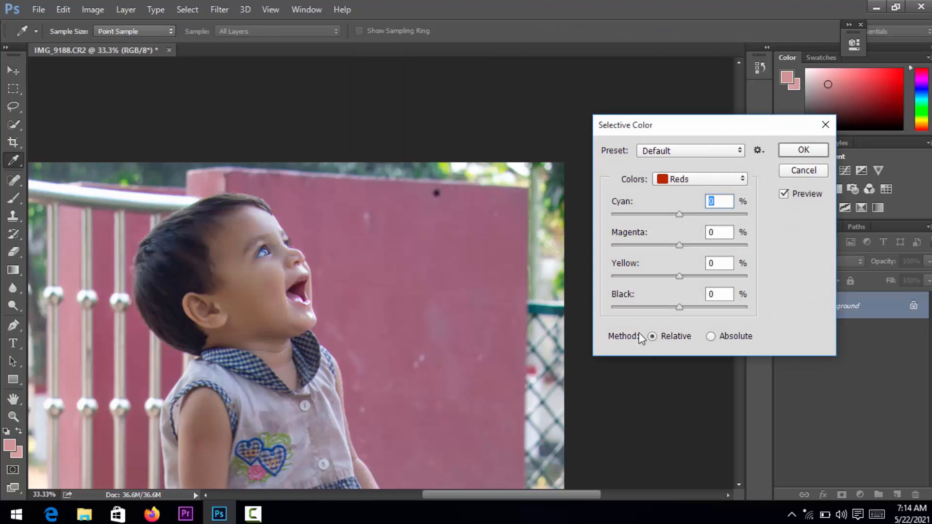
pyautogui.click(689, 176)
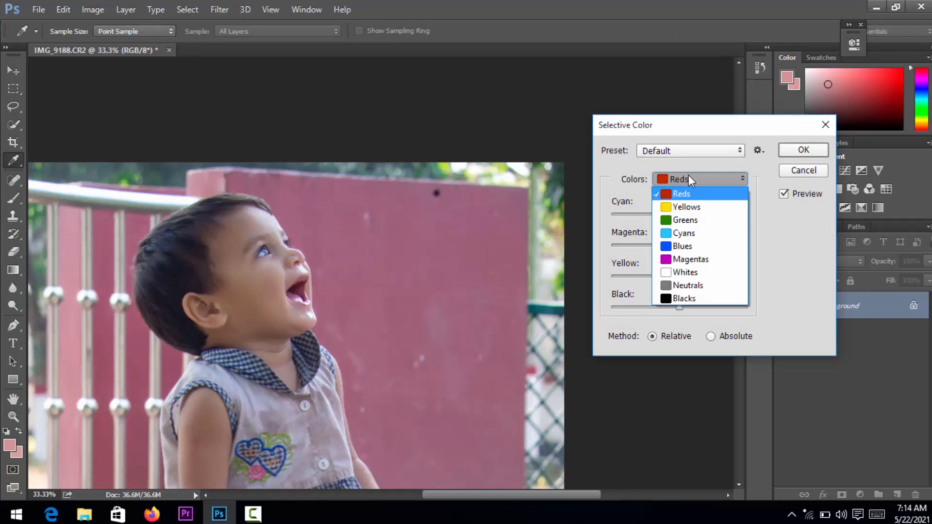
pyautogui.click(685, 214)
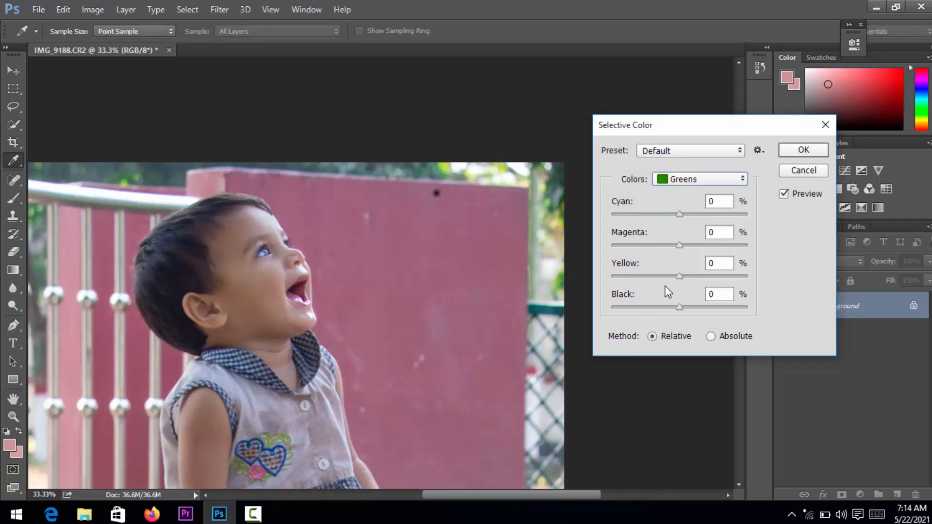
pyautogui.moveTo(681, 307); pyautogui.dragTo(702, 307)
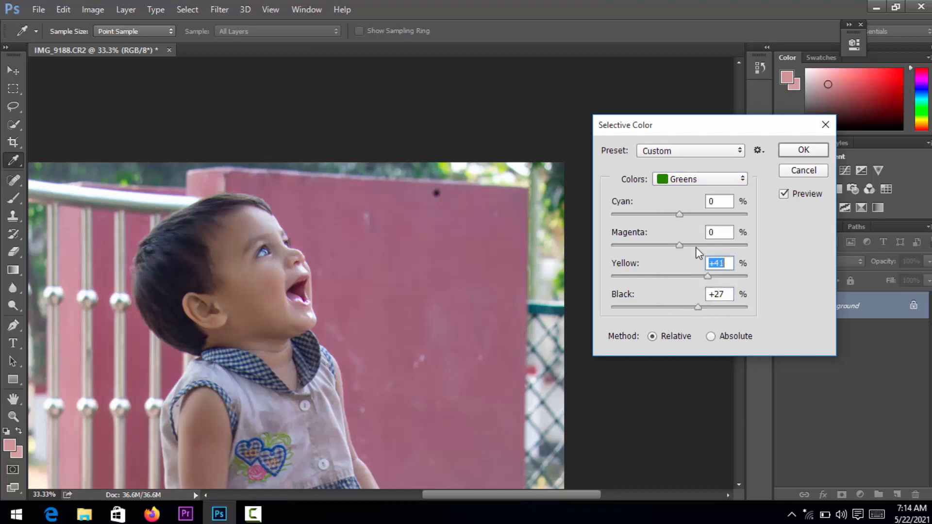
pyautogui.moveTo(683, 247); pyautogui.dragTo(702, 249)
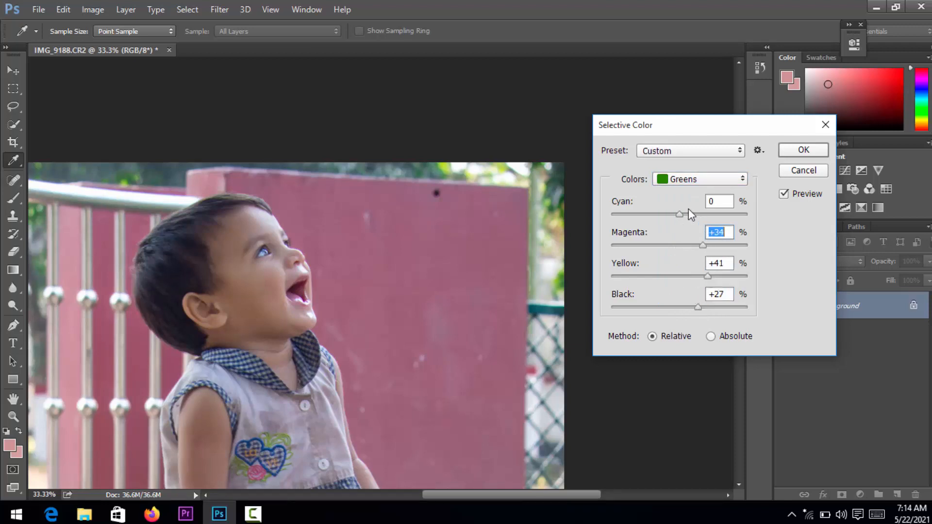
pyautogui.moveTo(682, 214); pyautogui.dragTo(708, 217)
pyautogui.click(801, 152)
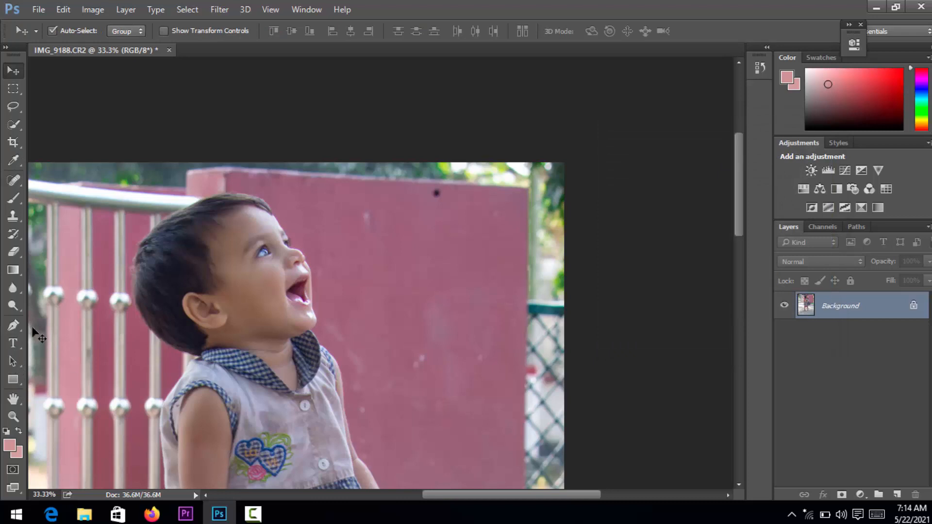
# Apply a second pass of Imagenomic Portraiture skin smoothing with the Default preset to the Background layer.
pyautogui.click(13, 399)
pyautogui.moveTo(172, 362); pyautogui.dragTo(248, 280)
pyautogui.click(217, 9)
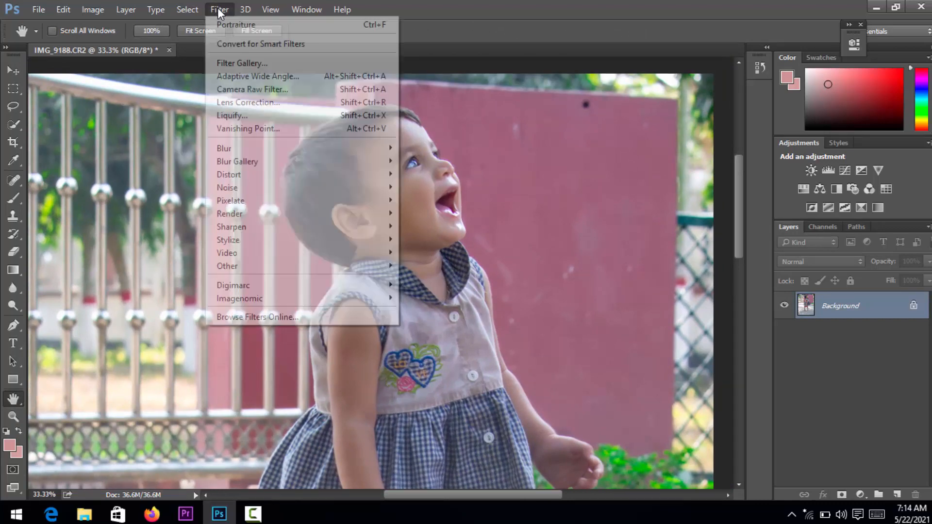
pyautogui.moveTo(280, 298)
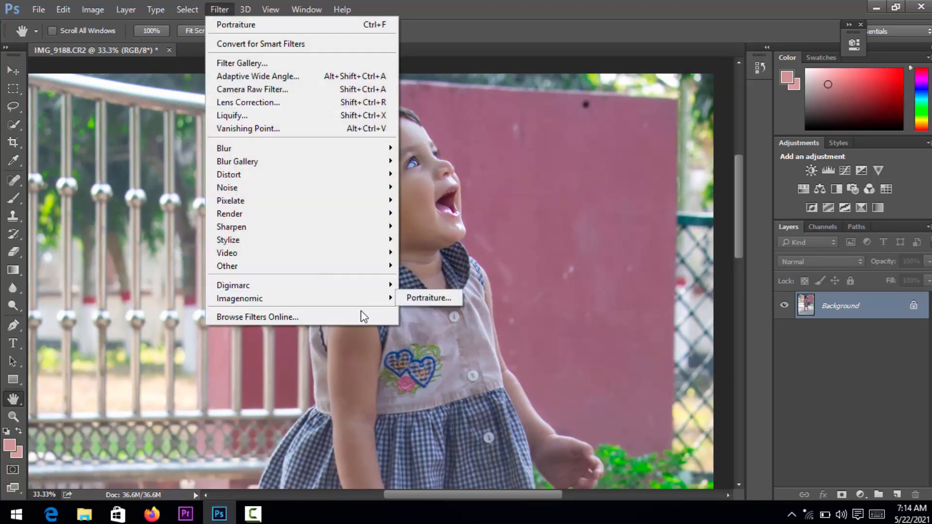
pyautogui.click(415, 298)
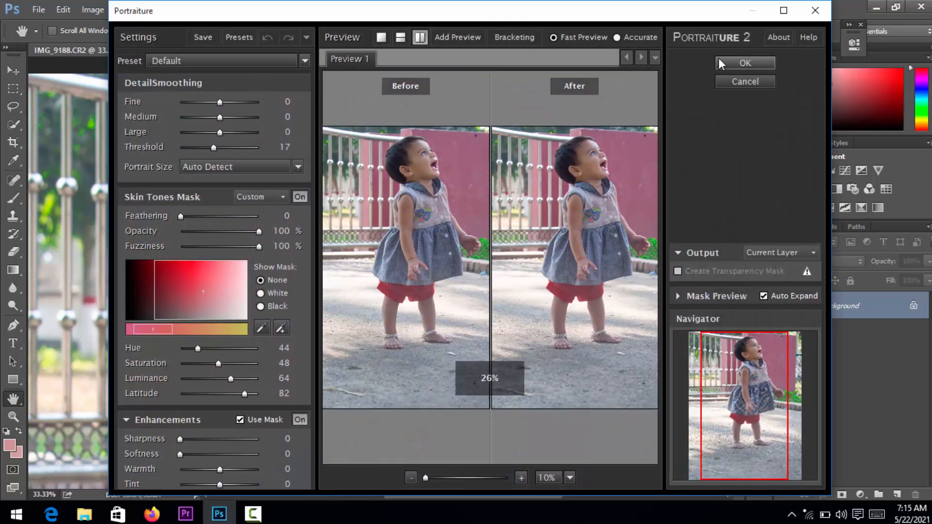
pyautogui.click(729, 66)
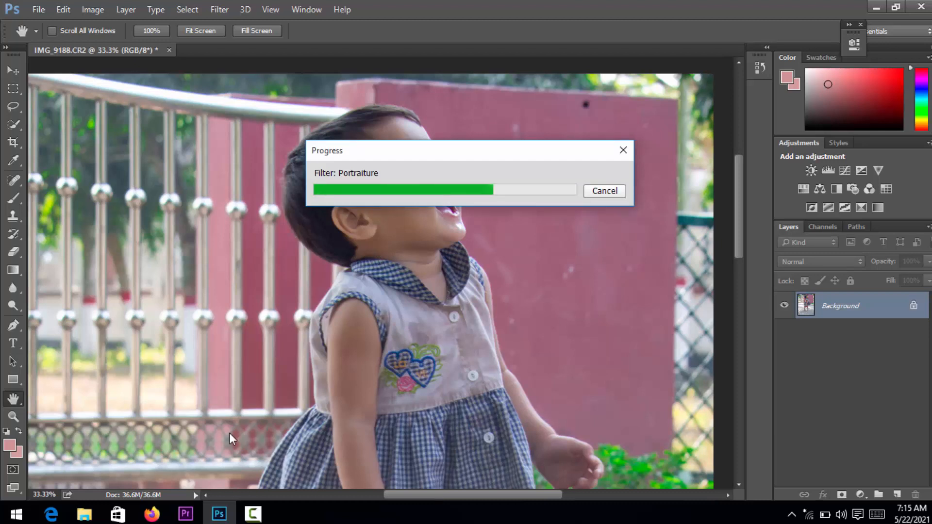
pyautogui.click(253, 515)
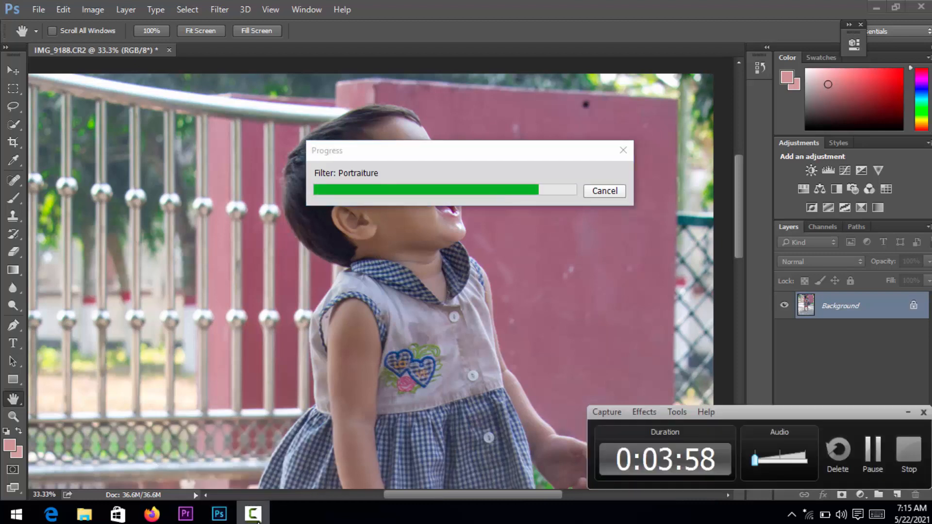
pyautogui.click(258, 520)
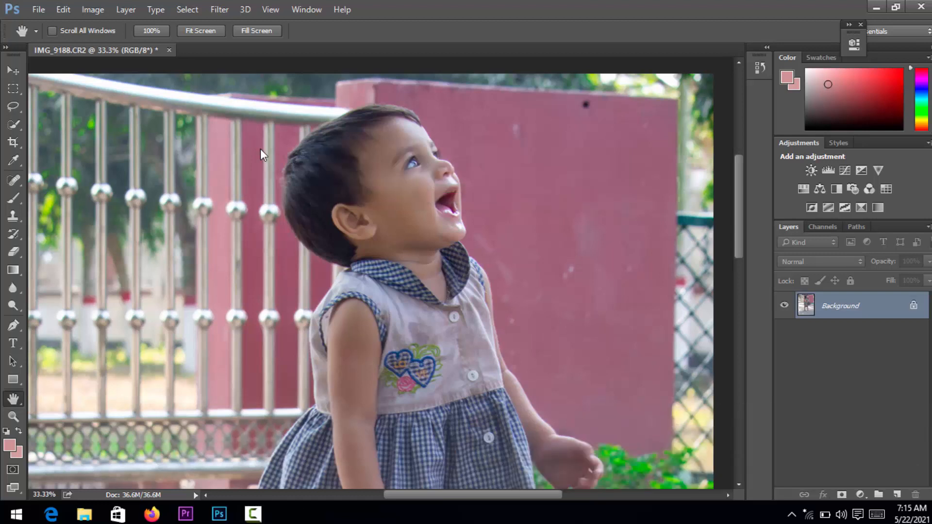
# Shift the hue of the greens to +33 in the Camera Raw filter's HSL settings and apply the filter.
pyautogui.click(221, 10)
pyautogui.click(238, 90)
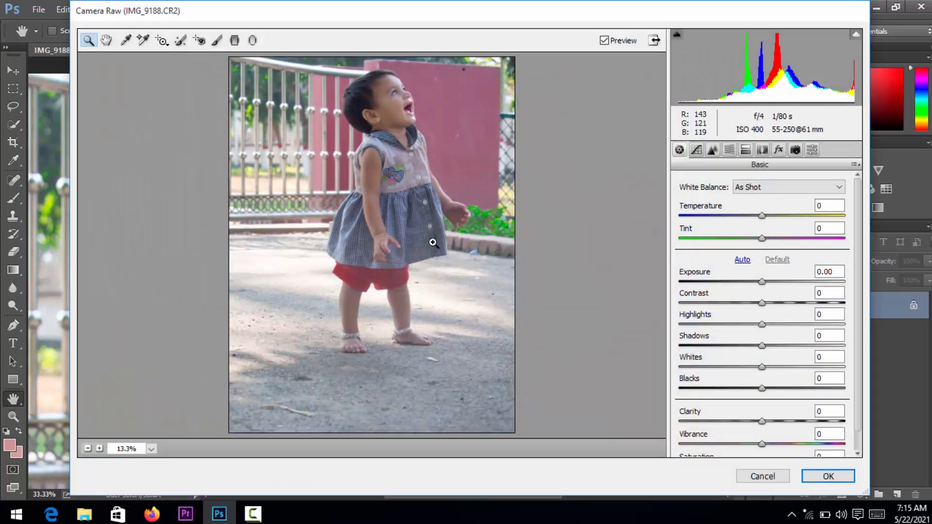
pyautogui.click(358, 200)
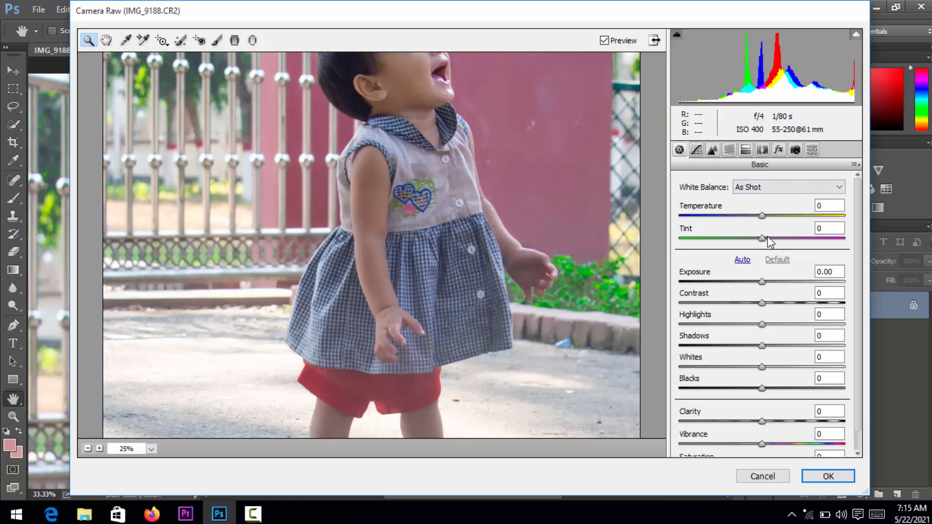
pyautogui.click(728, 150)
pyautogui.click(682, 202)
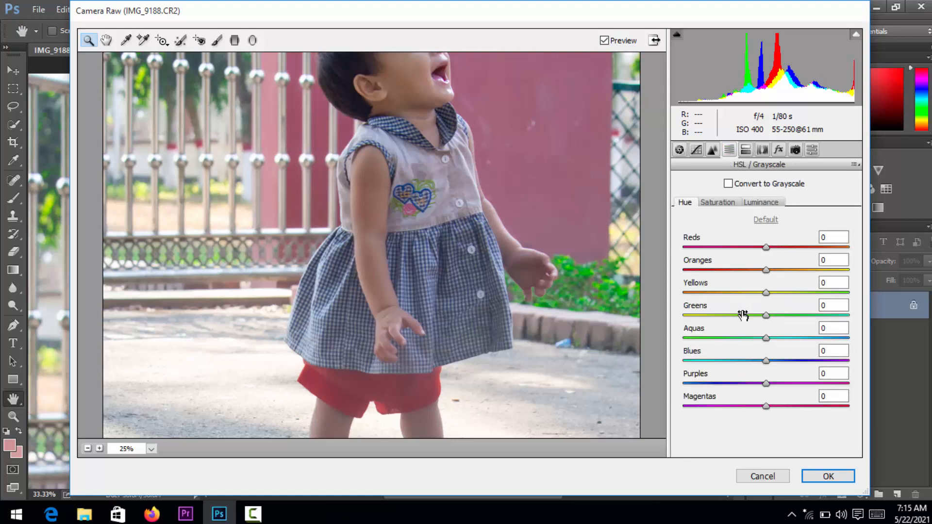
pyautogui.moveTo(769, 315); pyautogui.dragTo(793, 313)
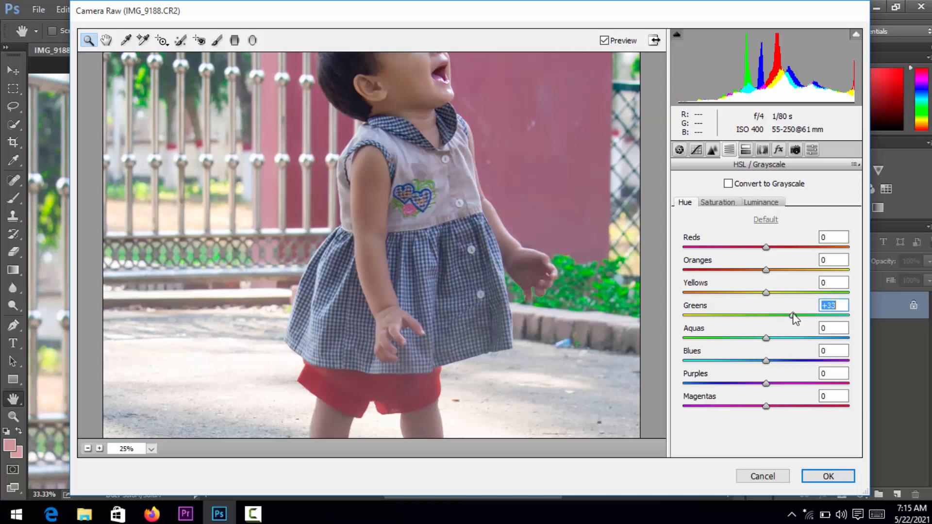
pyautogui.click(772, 336)
pyautogui.click(828, 476)
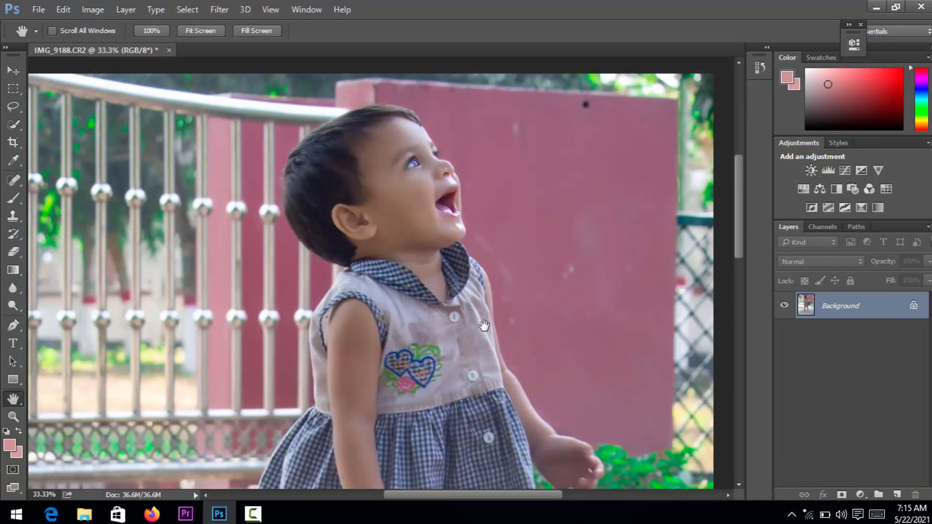
# Brighten the photo with a Levels adjustment on the RGB channel, setting the midtone input to 1.10 and the white input to 238.
pyautogui.moveTo(337, 255); pyautogui.dragTo(389, 152)
pyautogui.moveTo(443, 296); pyautogui.dragTo(429, 180)
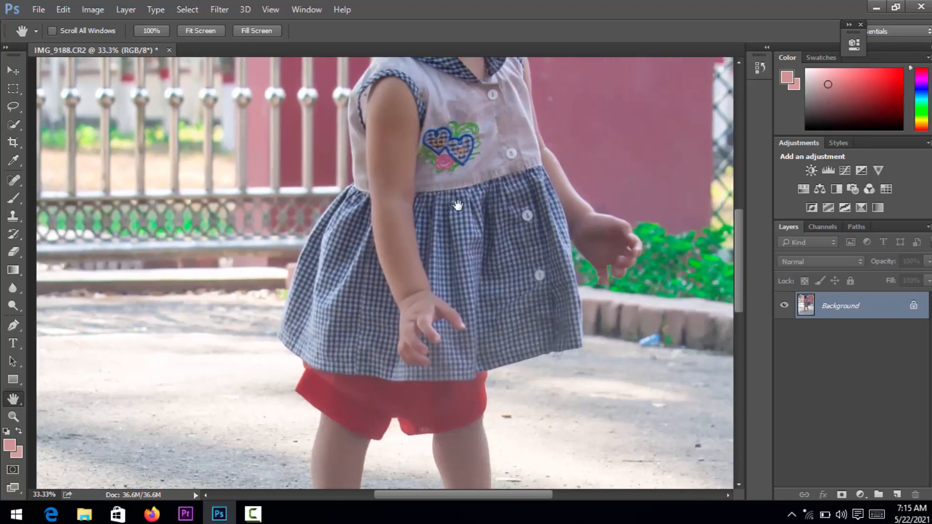
pyautogui.scroll(-5, 461, 267)
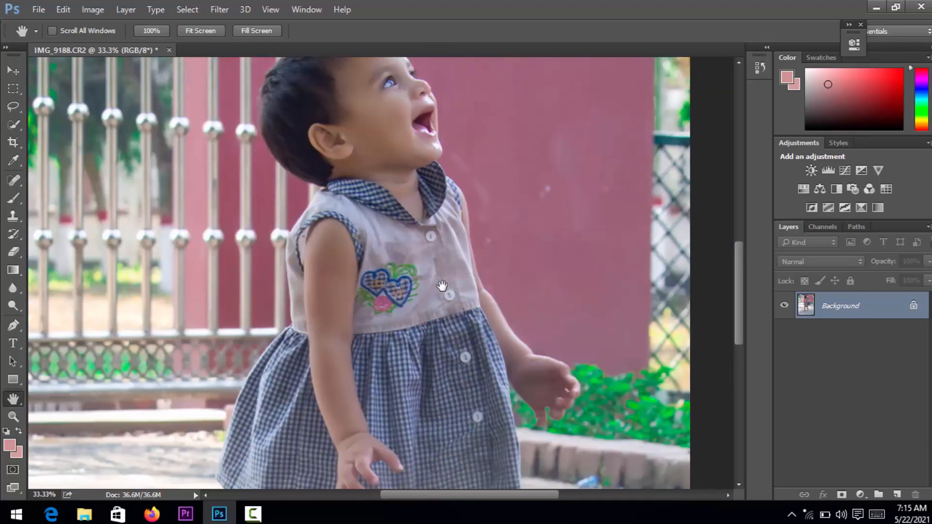
pyautogui.moveTo(442, 286); pyautogui.dragTo(441, 317)
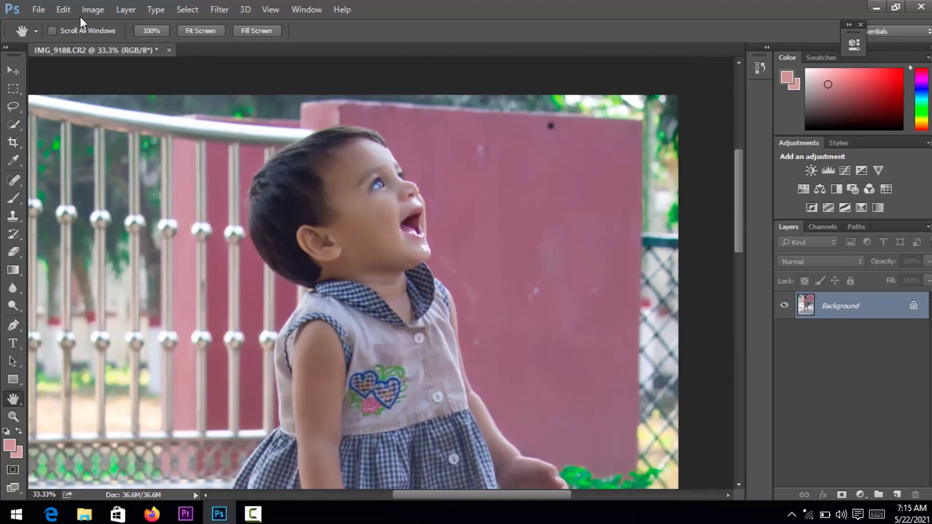
pyautogui.click(93, 9)
pyautogui.moveTo(127, 45)
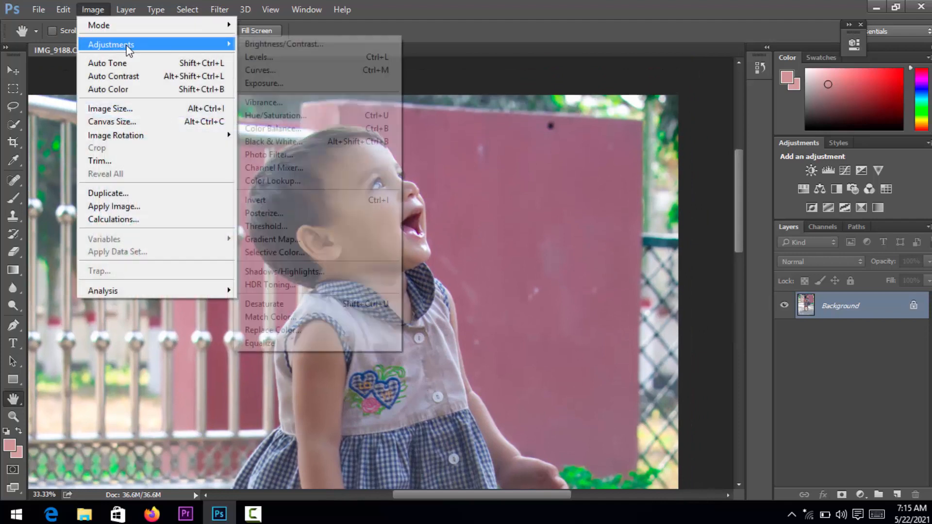
pyautogui.click(310, 57)
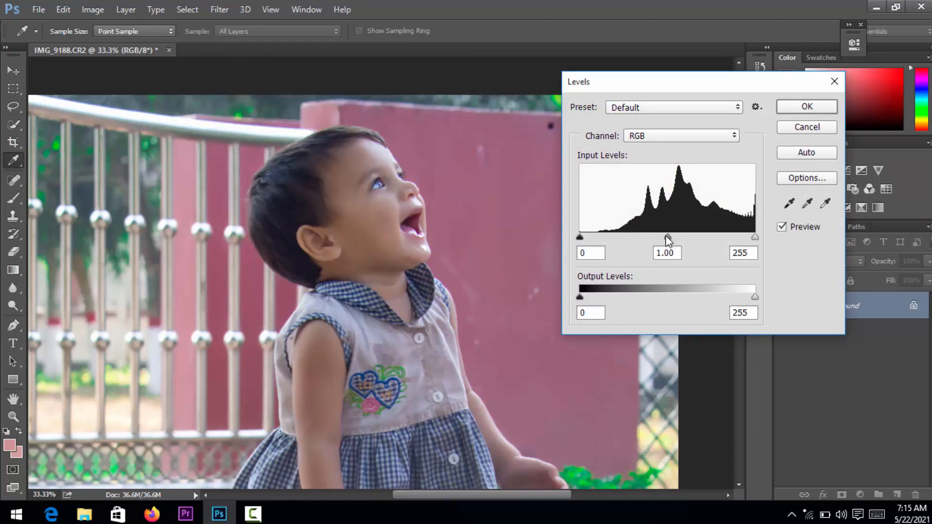
pyautogui.moveTo(666, 236); pyautogui.dragTo(660, 236)
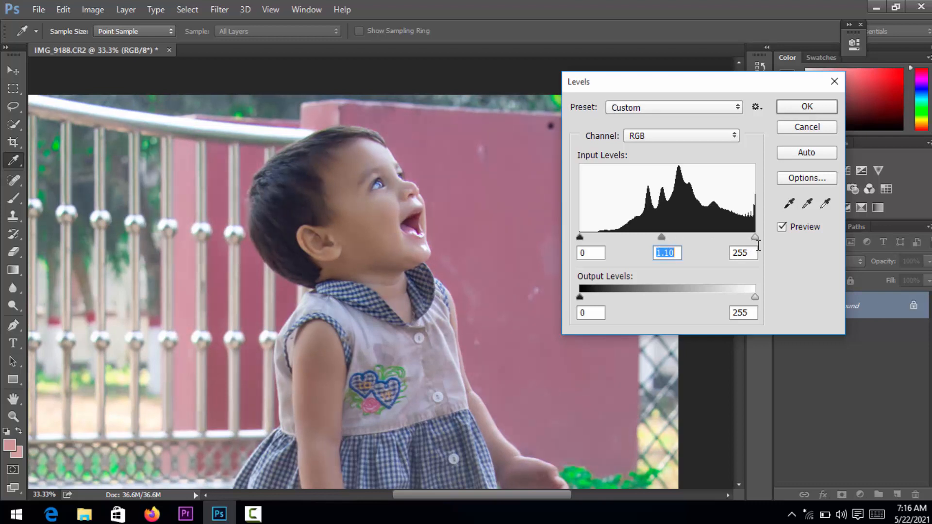
pyautogui.moveTo(756, 239); pyautogui.dragTo(741, 238)
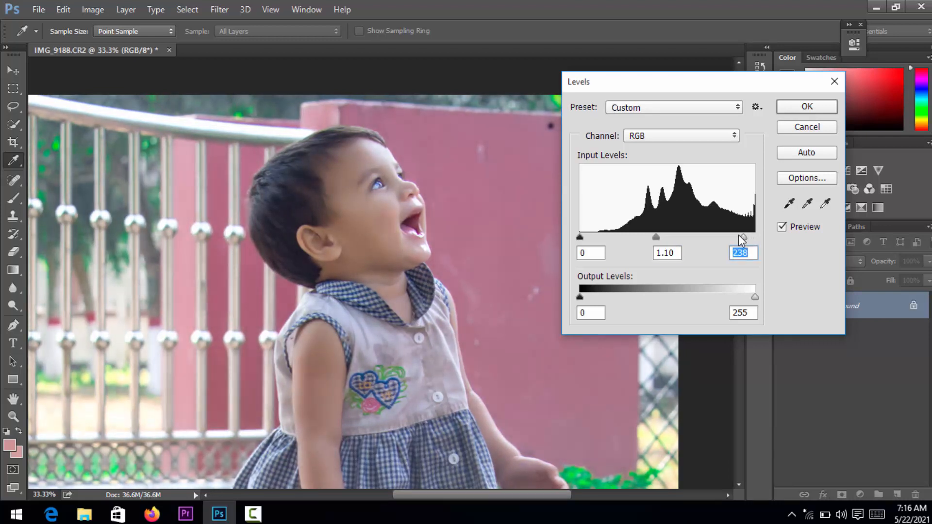
pyautogui.click(806, 107)
pyautogui.press('h')
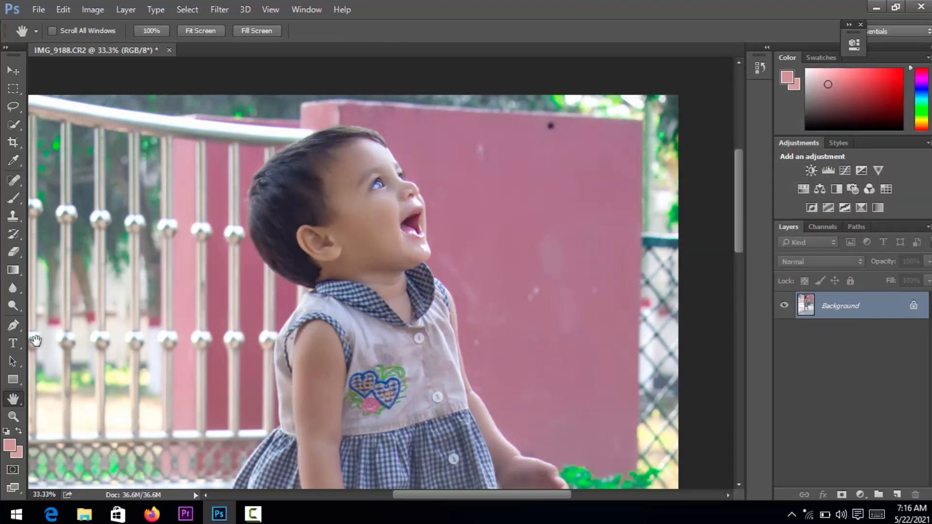
# Zoom out to 12.5% to review the whole retouched photo.
pyautogui.click(13, 416)
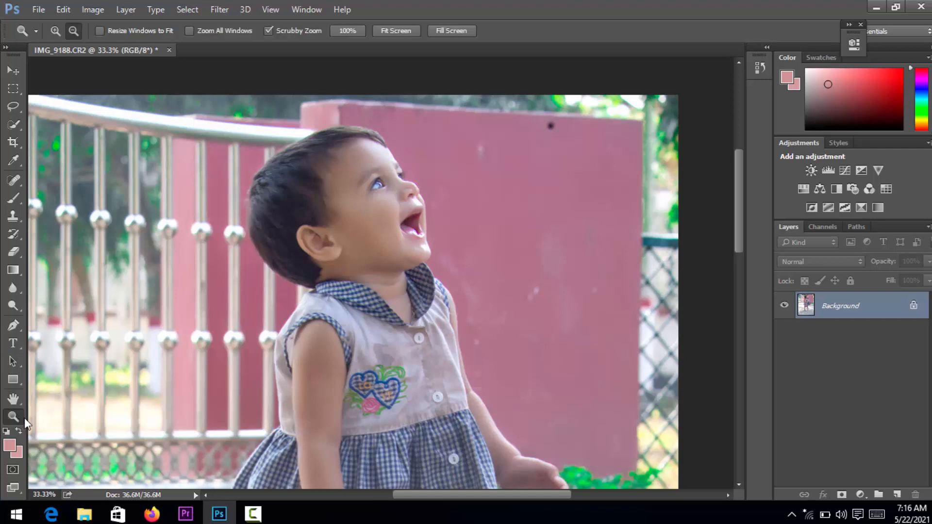
pyautogui.keyDown('alt'); pyautogui.click(299, 179); pyautogui.keyUp('alt')
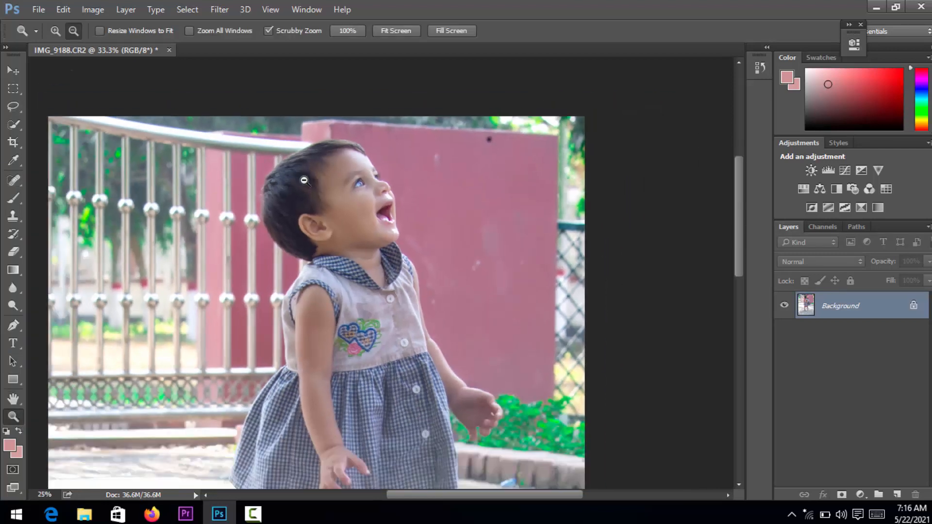
pyautogui.keyDown('alt'); pyautogui.click(304, 181); pyautogui.keyUp('alt')
pyautogui.keyDown('alt'); pyautogui.click(304, 181); pyautogui.keyUp('alt')
pyautogui.click(252, 513)
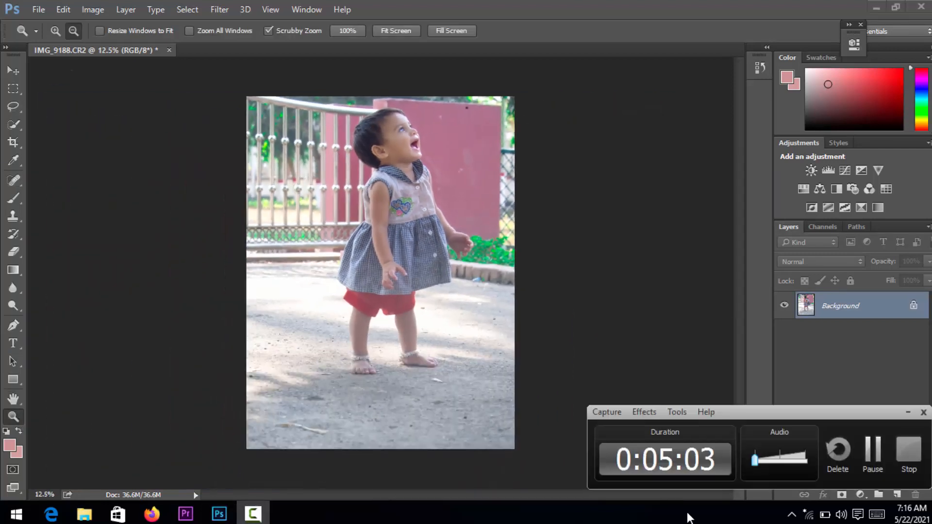